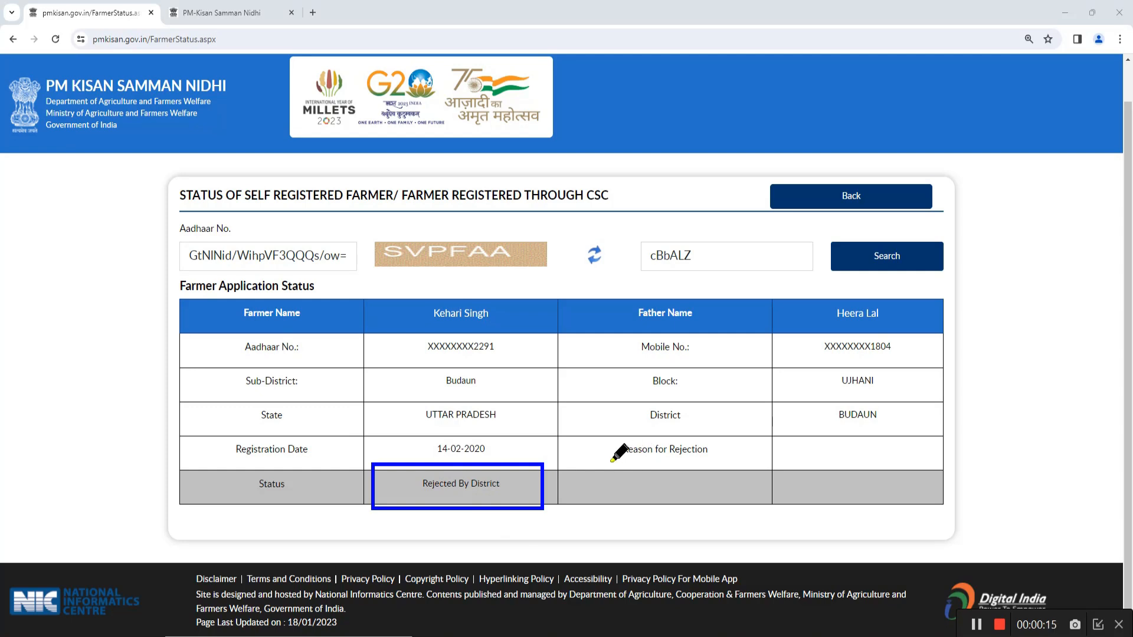
Switch to the PM-Kisan homepage and open Status of Self Registered Farmer/CSC Farmers from the Farmers Corner
{"action": "left_click_drag", "start_coordinate": [794, 460], "coordinate": [906, 454]}
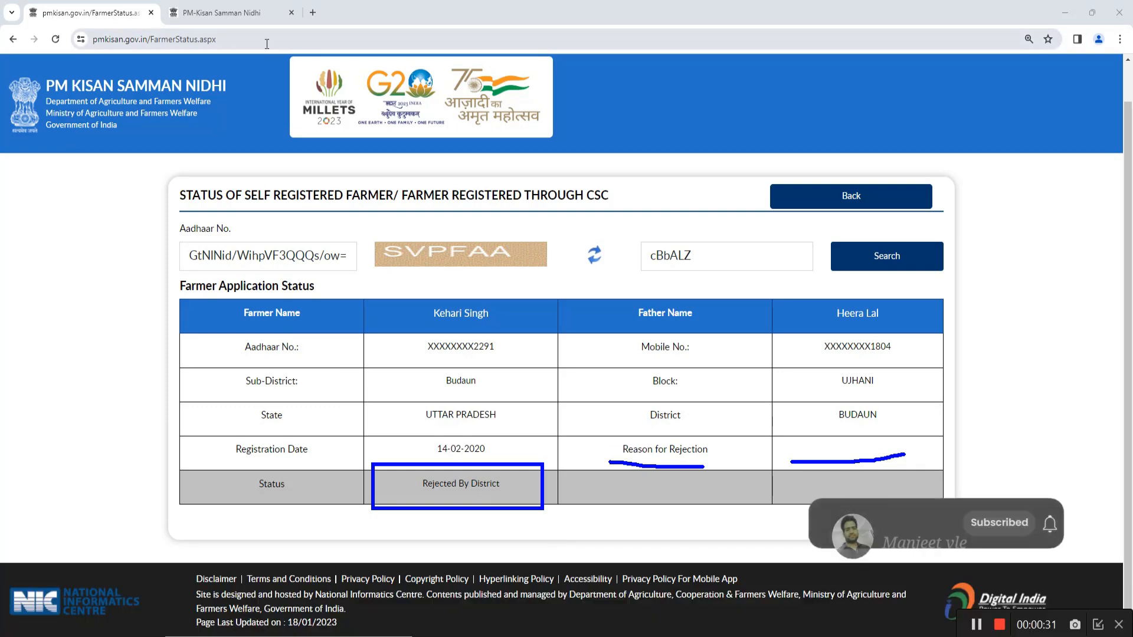
{"action": "left_click", "coordinate": [233, 15]}
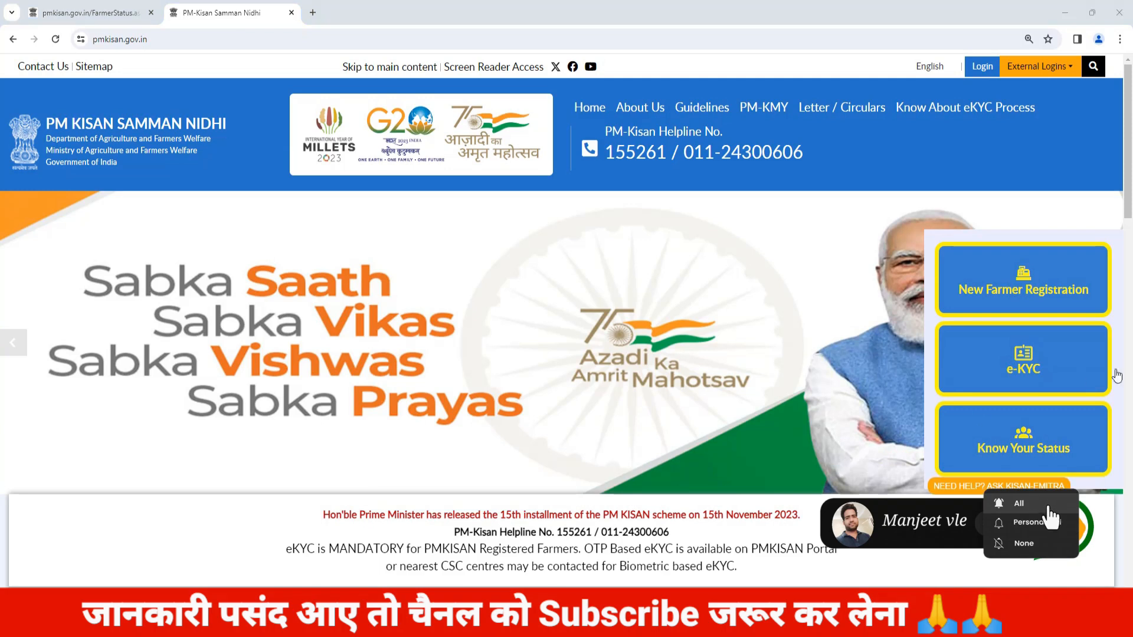
{"action": "left_click_drag", "start_coordinate": [1131, 172], "coordinate": [1132, 327]}
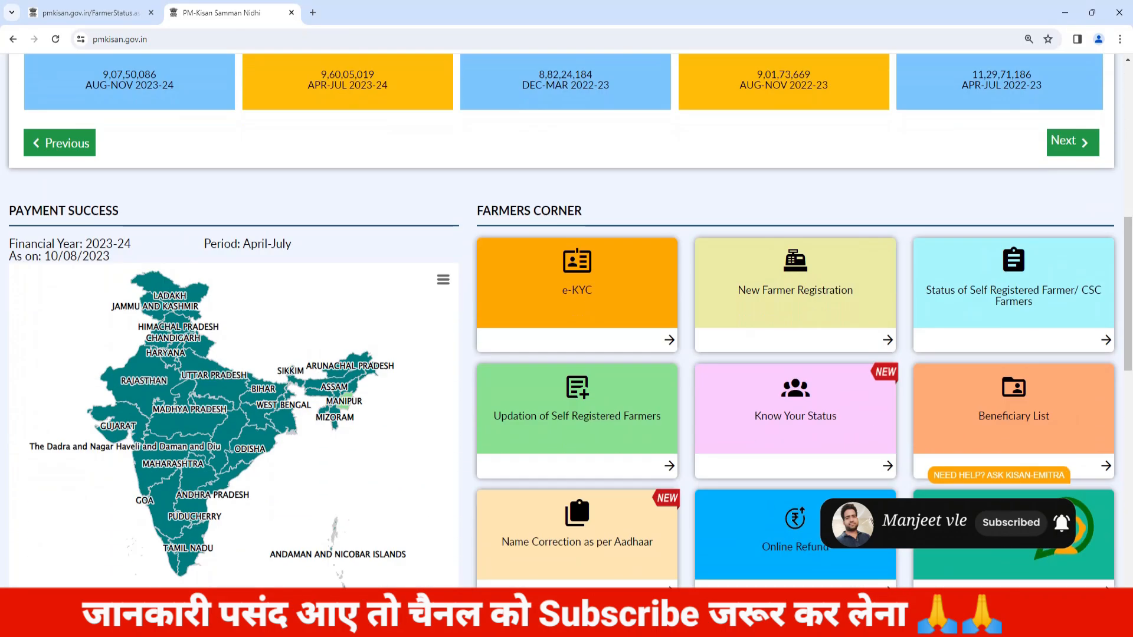
{"action": "mouse_move", "coordinate": [1014, 252]}
{"action": "left_mouse_down"}
{"action": "mouse_move", "coordinate": [918, 307]}
{"action": "mouse_move", "coordinate": [1109, 272]}
{"action": "mouse_move", "coordinate": [1105, 255]}
{"action": "mouse_move", "coordinate": [983, 260]}
{"action": "left_mouse_up"}
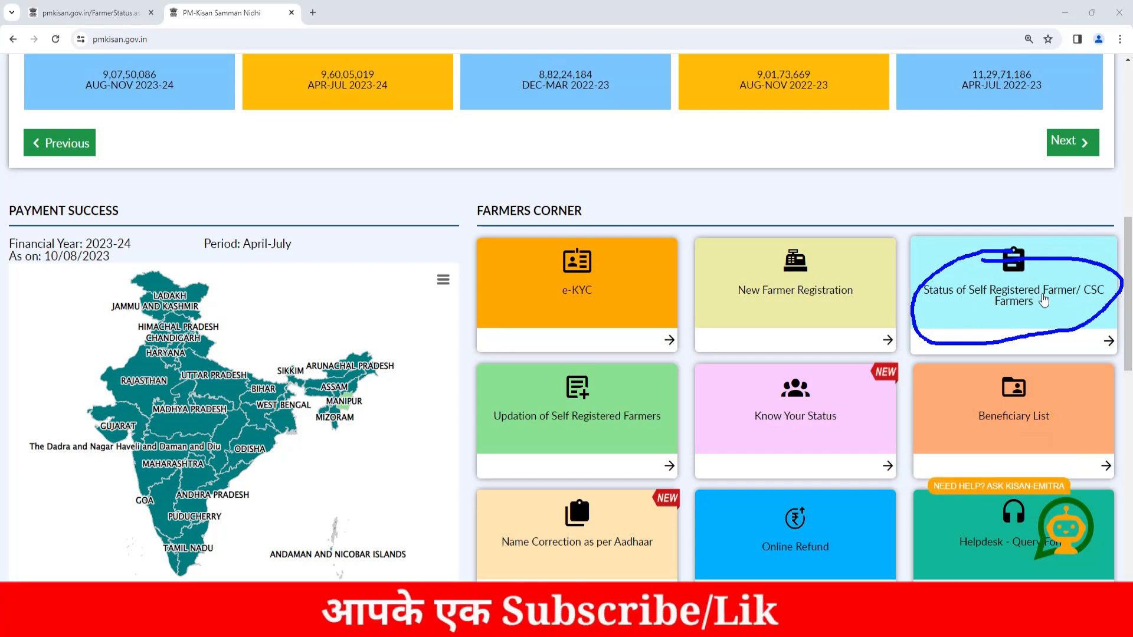
{"action": "left_click", "coordinate": [1078, 297]}
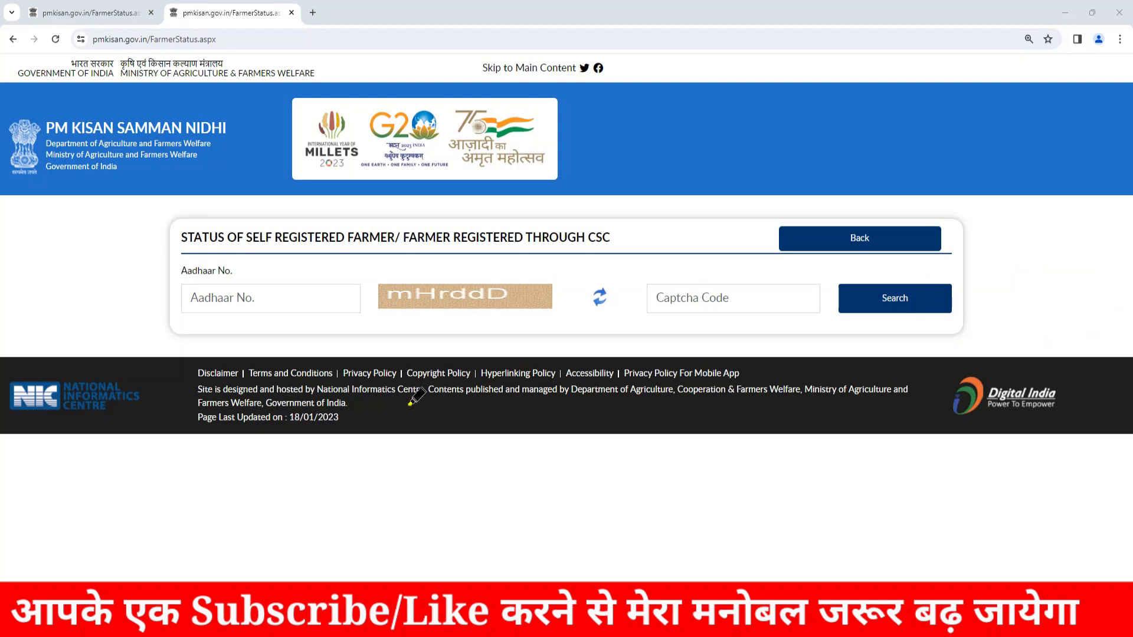
Review the Aadhaar number field, captcha image, captcha code field and search control on the status form
{"action": "mouse_move", "coordinate": [201, 323]}
{"action": "left_mouse_down"}
{"action": "mouse_move", "coordinate": [304, 277]}
{"action": "mouse_move", "coordinate": [180, 258]}
{"action": "mouse_move", "coordinate": [182, 311]}
{"action": "left_mouse_up"}
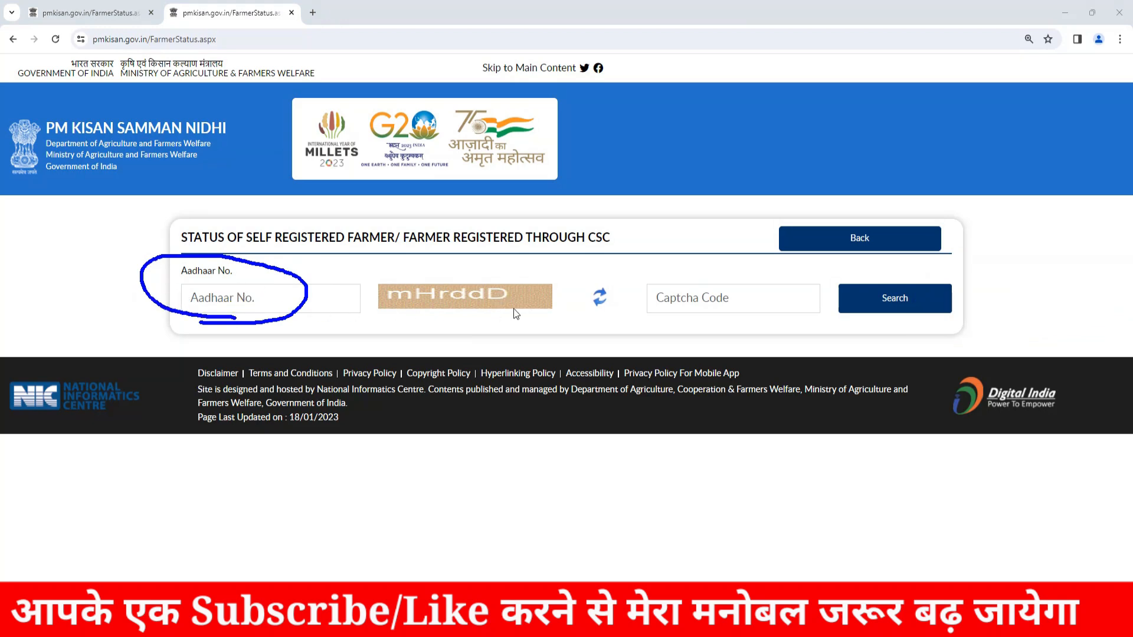
{"action": "mouse_move", "coordinate": [651, 315]}
{"action": "left_mouse_down"}
{"action": "mouse_move", "coordinate": [751, 295]}
{"action": "mouse_move", "coordinate": [678, 270]}
{"action": "mouse_move", "coordinate": [619, 297]}
{"action": "mouse_move", "coordinate": [659, 316]}
{"action": "left_mouse_up"}
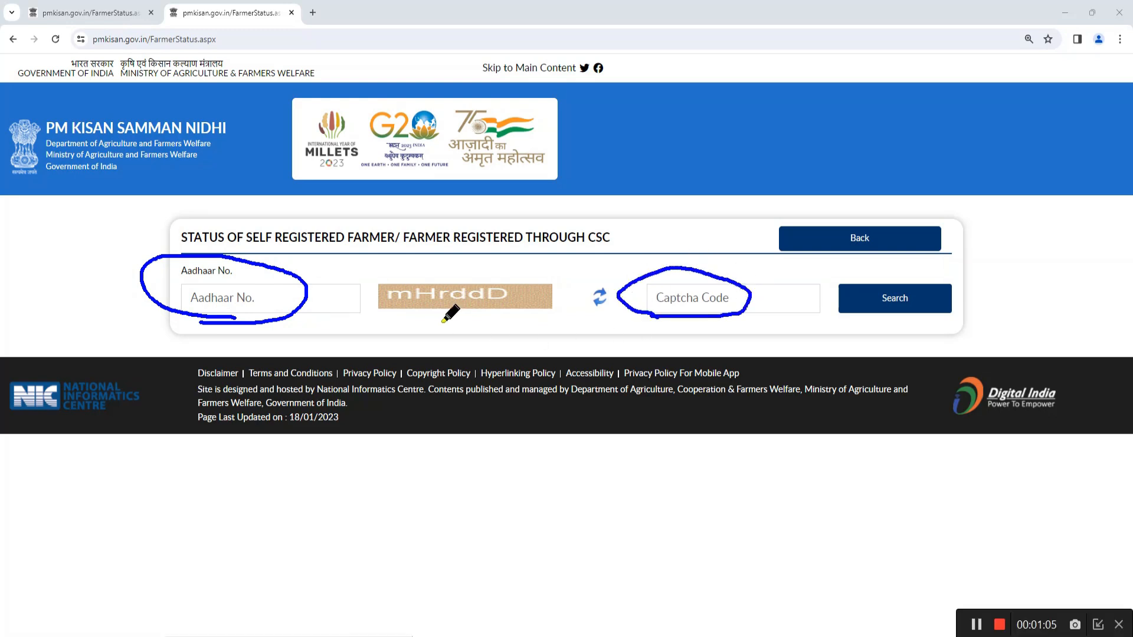
{"action": "left_click_drag", "start_coordinate": [426, 317], "coordinate": [526, 318]}
{"action": "mouse_move", "coordinate": [845, 308]}
{"action": "left_mouse_down"}
{"action": "mouse_move", "coordinate": [944, 277]}
{"action": "mouse_move", "coordinate": [863, 301]}
{"action": "mouse_move", "coordinate": [873, 305]}
{"action": "left_mouse_up"}
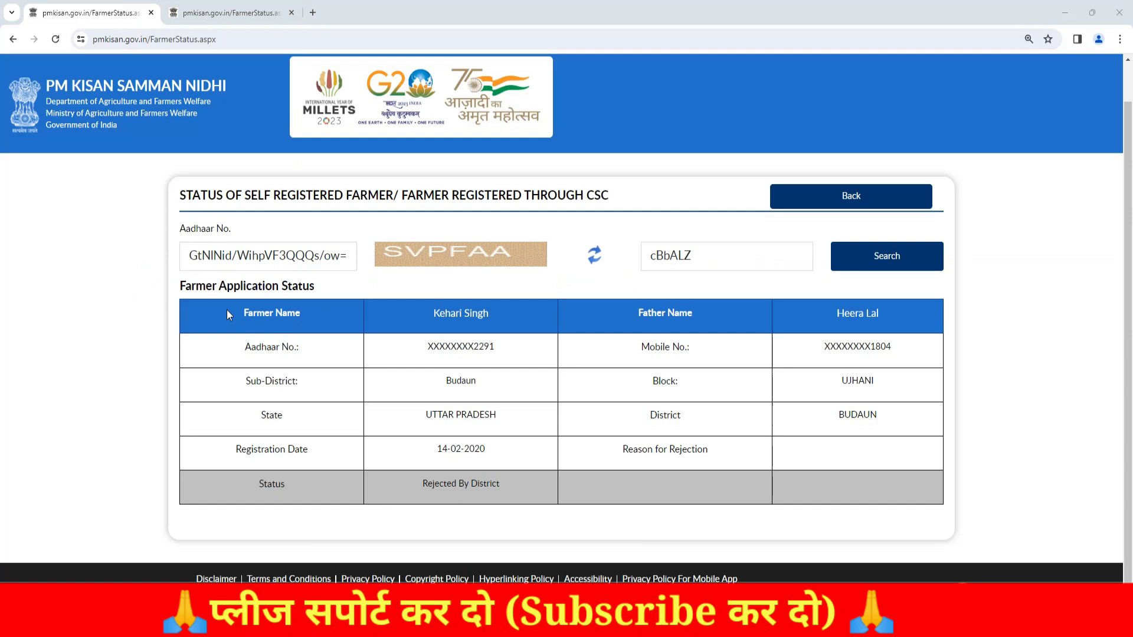
Examine the farmer and father names, sub-district, block, state and district in the Farmer Application Status table
{"action": "left_click_drag", "start_coordinate": [183, 291], "coordinate": [316, 292]}
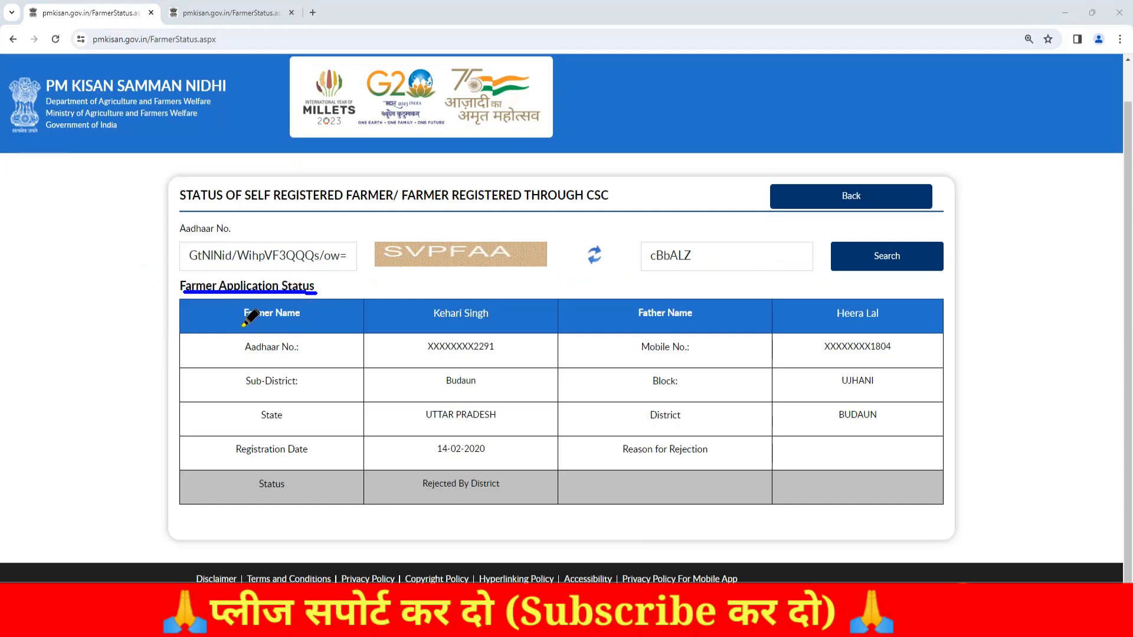
{"action": "left_click_drag", "start_coordinate": [242, 328], "coordinate": [299, 327]}
{"action": "left_click_drag", "start_coordinate": [437, 334], "coordinate": [485, 333]}
{"action": "left_click_drag", "start_coordinate": [628, 333], "coordinate": [696, 330]}
{"action": "left_click_drag", "start_coordinate": [803, 326], "coordinate": [885, 327]}
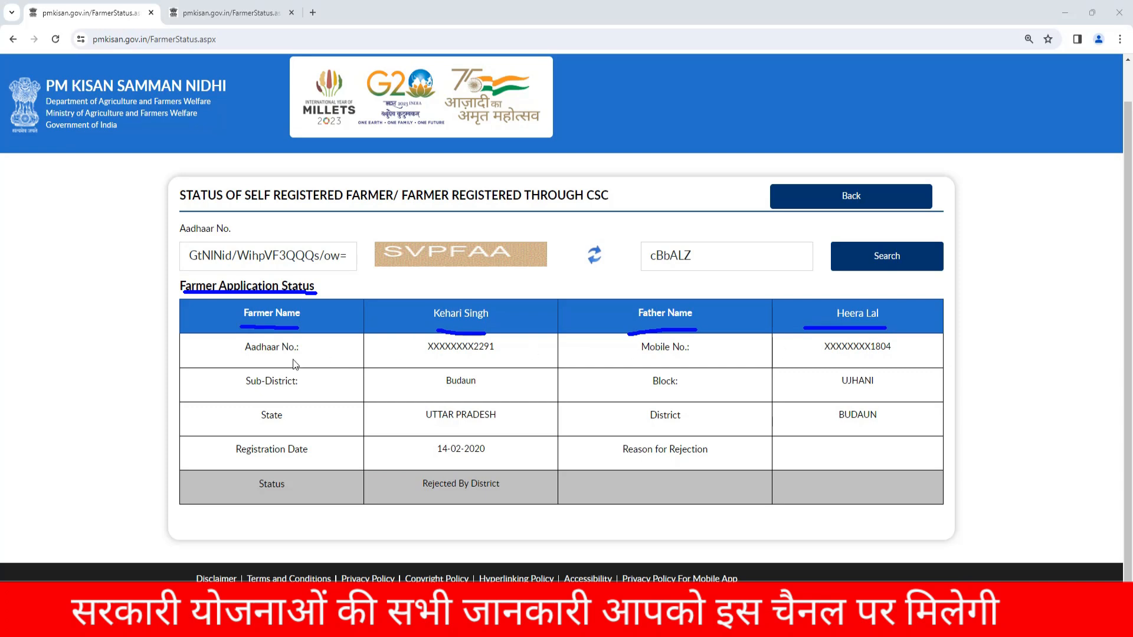
{"action": "left_click_drag", "start_coordinate": [249, 393], "coordinate": [294, 390]}
{"action": "left_click_drag", "start_coordinate": [441, 390], "coordinate": [481, 391]}
{"action": "left_click_drag", "start_coordinate": [640, 392], "coordinate": [694, 393]}
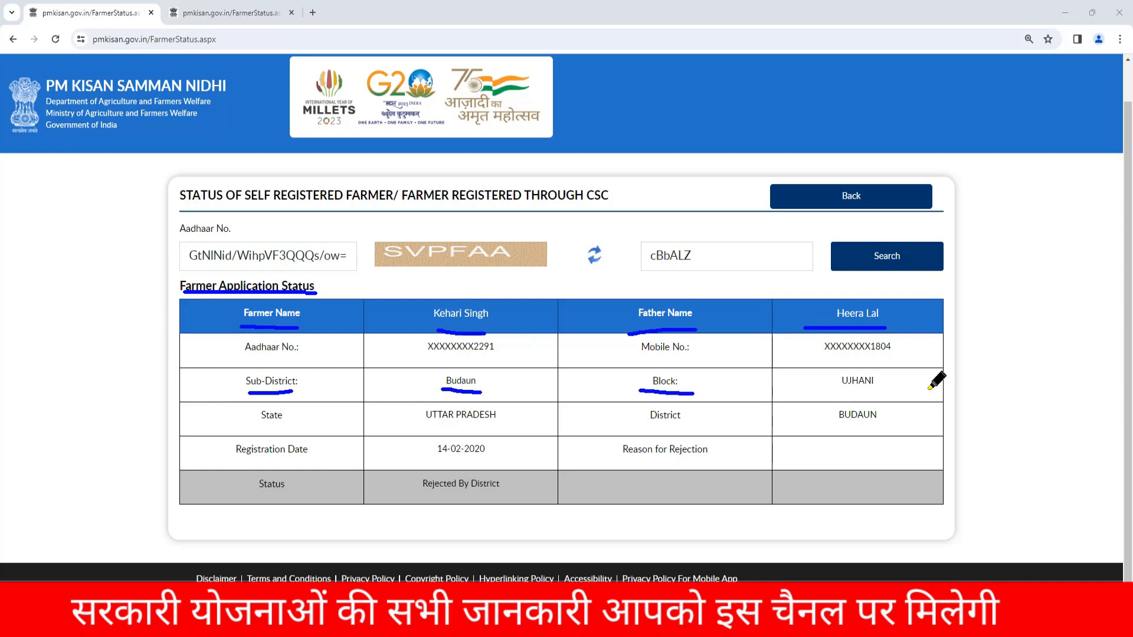
{"action": "left_click_drag", "start_coordinate": [844, 392], "coordinate": [875, 389]}
{"action": "left_click_drag", "start_coordinate": [262, 427], "coordinate": [307, 429]}
{"action": "left_click_drag", "start_coordinate": [417, 429], "coordinate": [497, 430]}
{"action": "left_click_drag", "start_coordinate": [639, 433], "coordinate": [701, 435]}
{"action": "left_click_drag", "start_coordinate": [806, 433], "coordinate": [873, 434]}
Examine the registration date, reason for rejection and status rows of the farmer's application
{"action": "left_click_drag", "start_coordinate": [221, 471], "coordinate": [317, 472]}
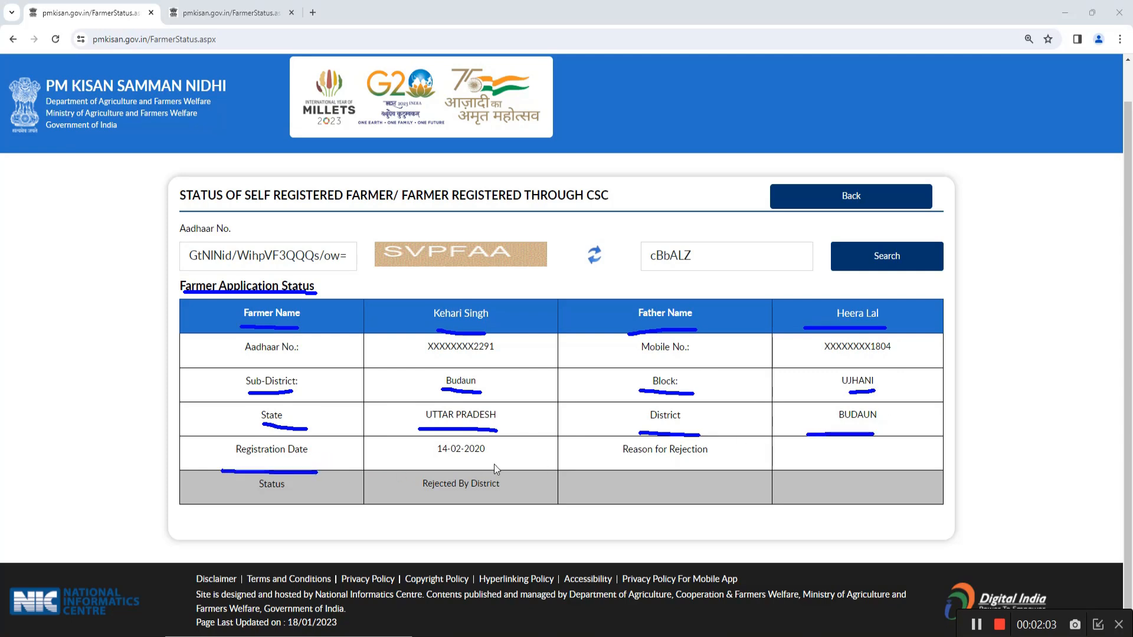
{"action": "left_click_drag", "start_coordinate": [412, 464], "coordinate": [499, 462]}
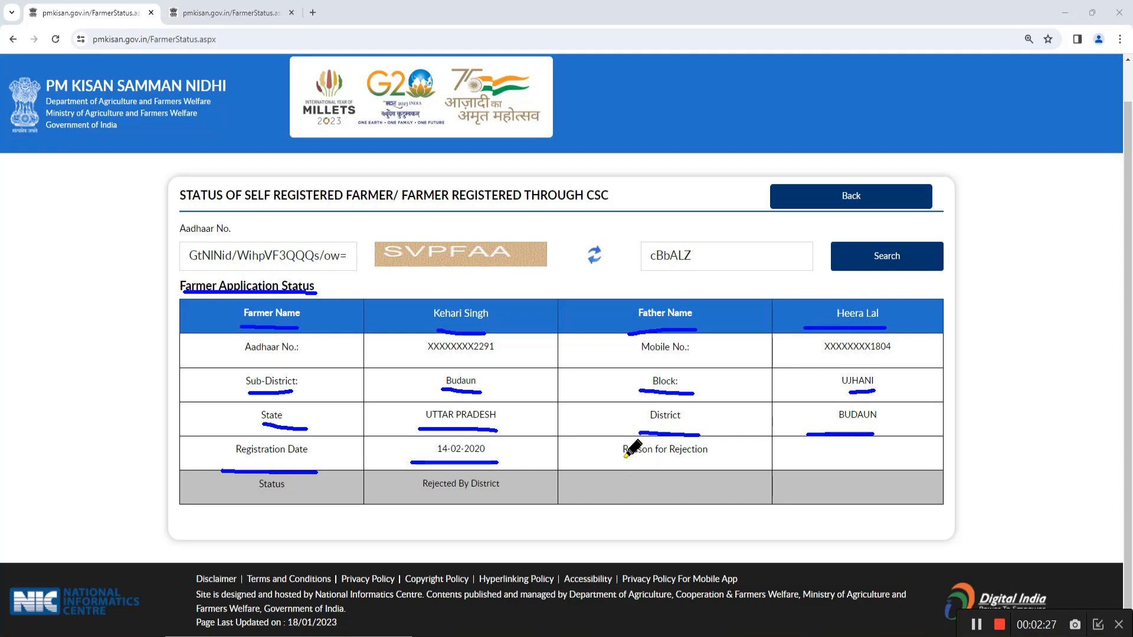
{"action": "left_click_drag", "start_coordinate": [637, 463], "coordinate": [683, 463]}
{"action": "mouse_move", "coordinate": [885, 451]}
{"action": "left_mouse_down"}
{"action": "mouse_move", "coordinate": [867, 476]}
{"action": "mouse_move", "coordinate": [873, 447]}
{"action": "left_mouse_up"}
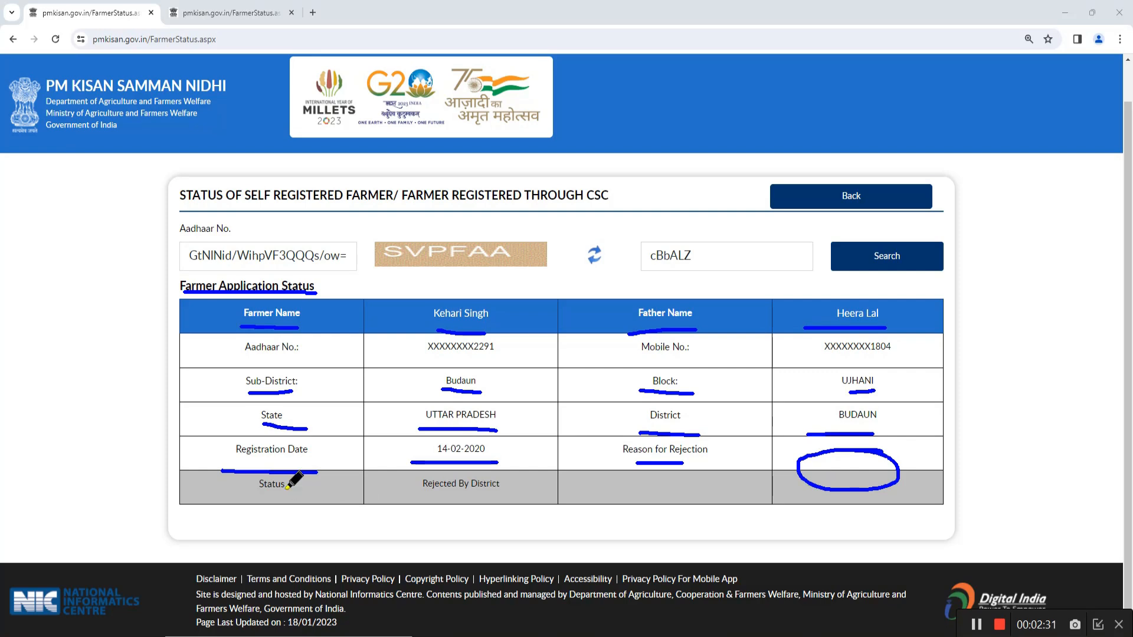
{"action": "left_click_drag", "start_coordinate": [288, 495], "coordinate": [258, 495]}
{"action": "left_click_drag", "start_coordinate": [498, 497], "coordinate": [424, 497]}
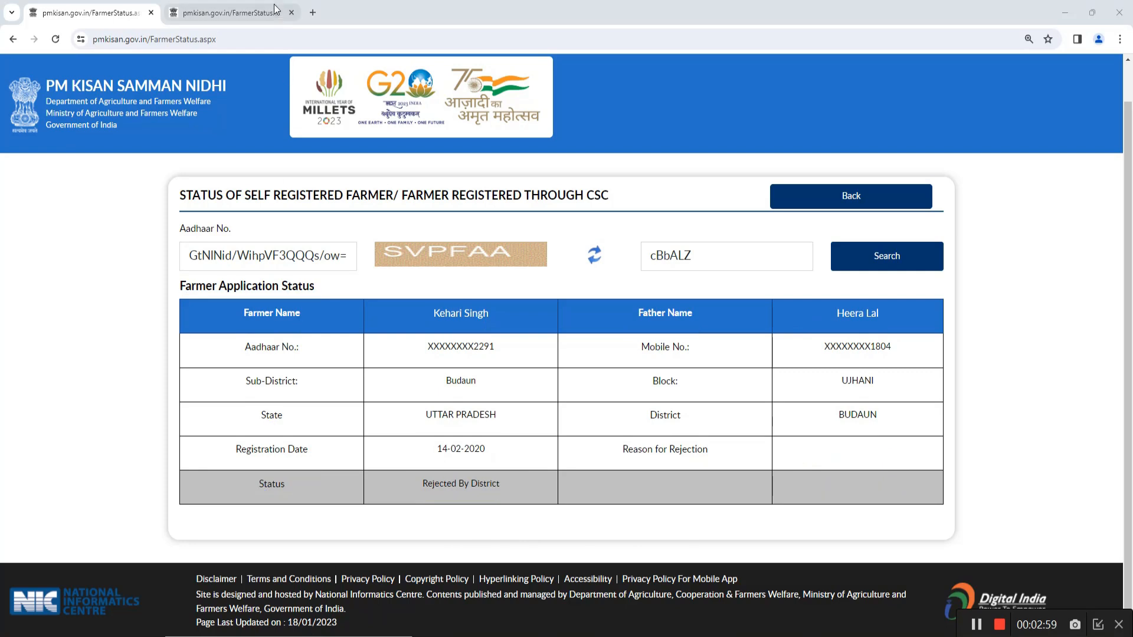
Return to the PM-Kisan homepage, dismiss its pop-up and open Updation of Self Registered Farmers from the Farmers Corner
{"action": "left_click", "coordinate": [238, 16]}
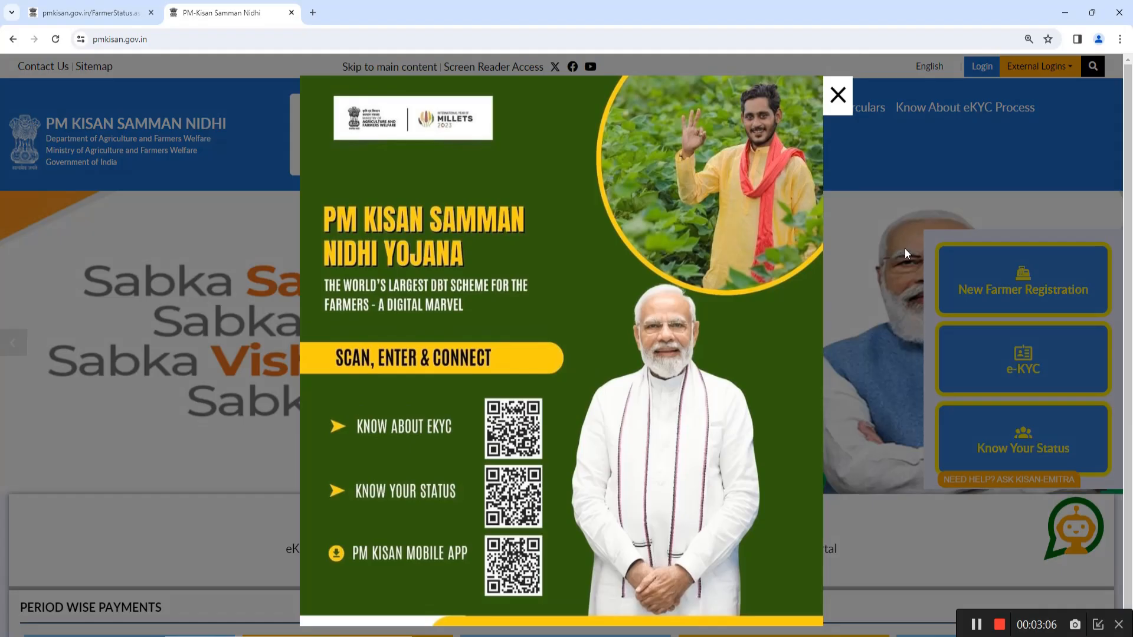
{"action": "left_click", "coordinate": [908, 253]}
{"action": "scroll", "coordinate": [1131, 341], "scroll_direction": "down", "scroll_amount": 10}
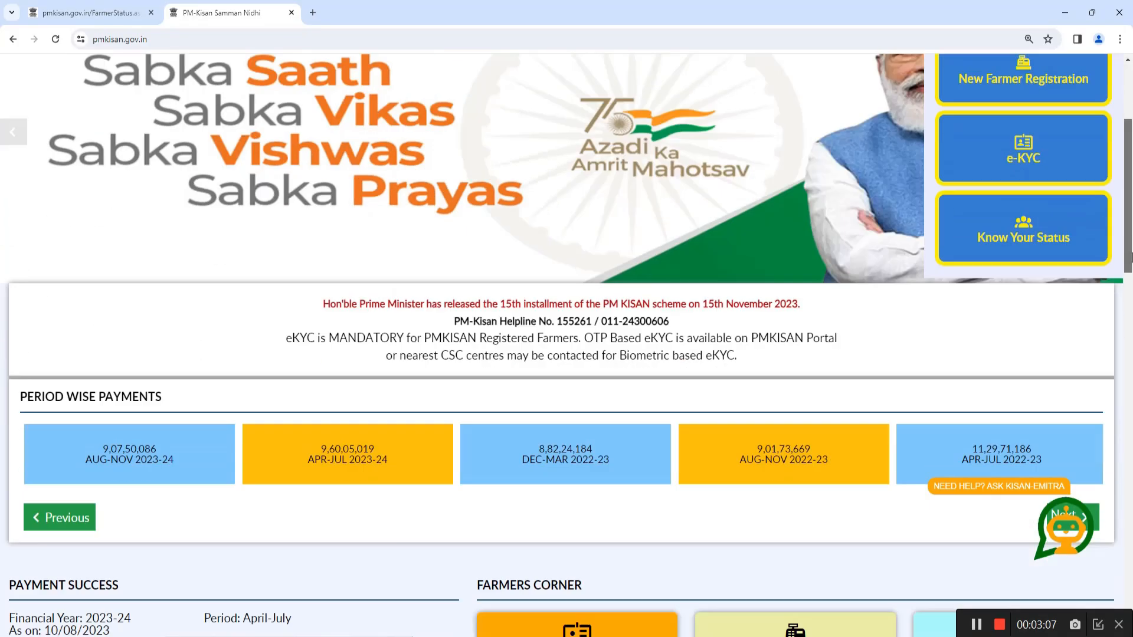
{"action": "mouse_move", "coordinate": [1131, 344]}
{"action": "left_mouse_down"}
{"action": "mouse_move", "coordinate": [1131, 355]}
{"action": "mouse_move", "coordinate": [1131, 338]}
{"action": "left_mouse_up"}
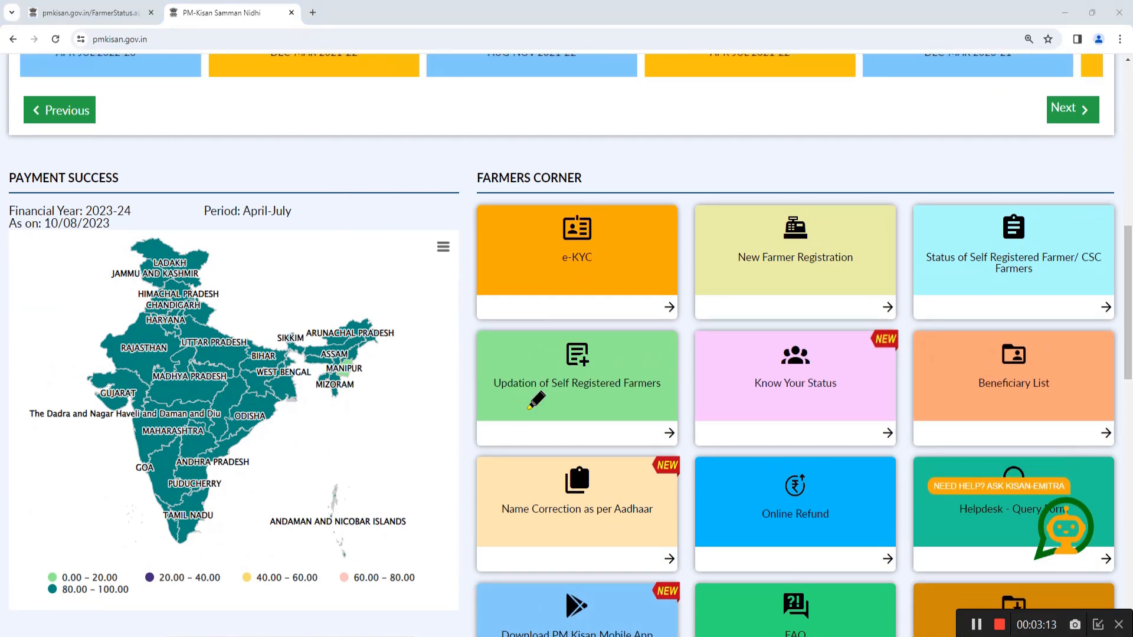
{"action": "mouse_move", "coordinate": [586, 338]}
{"action": "left_mouse_down"}
{"action": "mouse_move", "coordinate": [489, 335]}
{"action": "mouse_move", "coordinate": [551, 438]}
{"action": "mouse_move", "coordinate": [674, 369]}
{"action": "mouse_move", "coordinate": [537, 331]}
{"action": "left_mouse_up"}
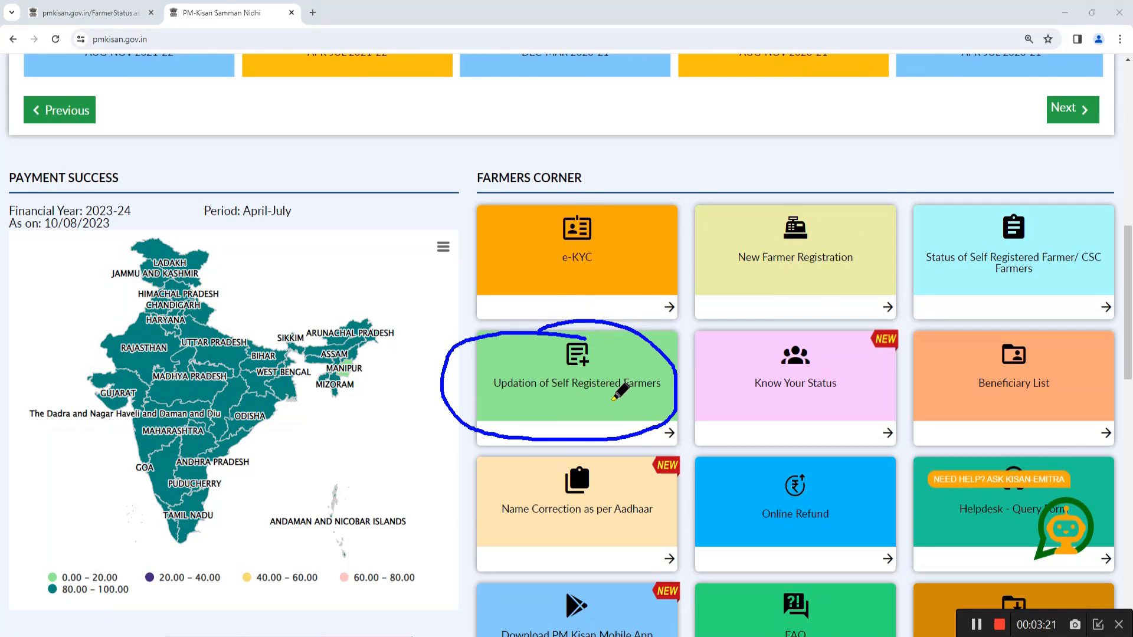
{"action": "left_click", "coordinate": [613, 399]}
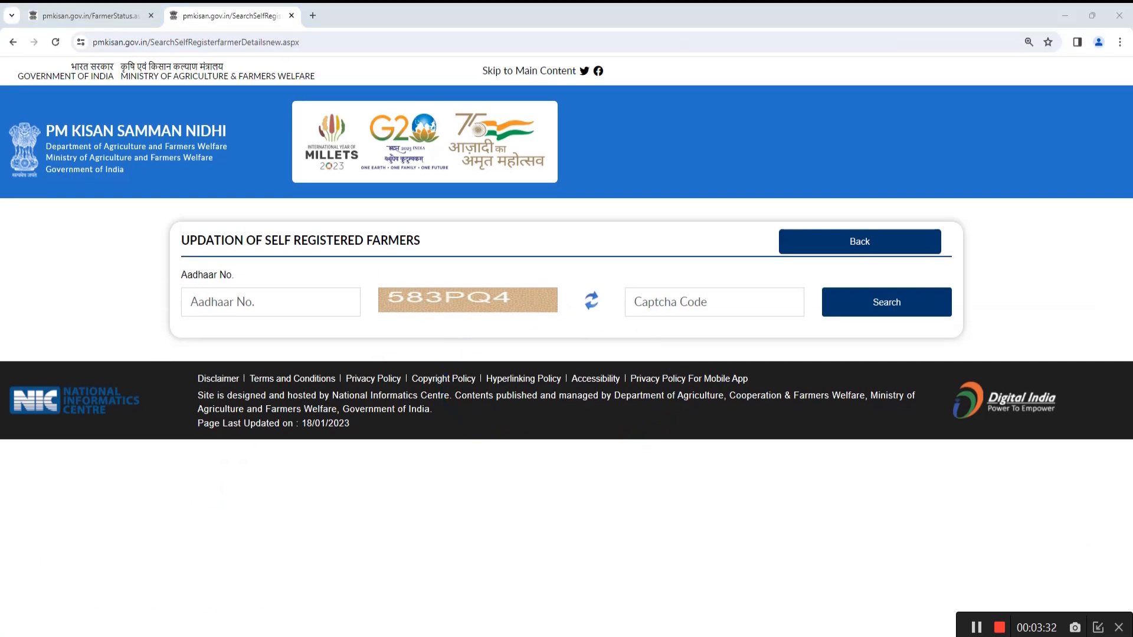
Search for the self-registered farmer's record with the farmer's Aadhaar number and the displayed captcha code
{"action": "left_click", "coordinate": [247, 302]}
{"action": "type", "text": "122**"}
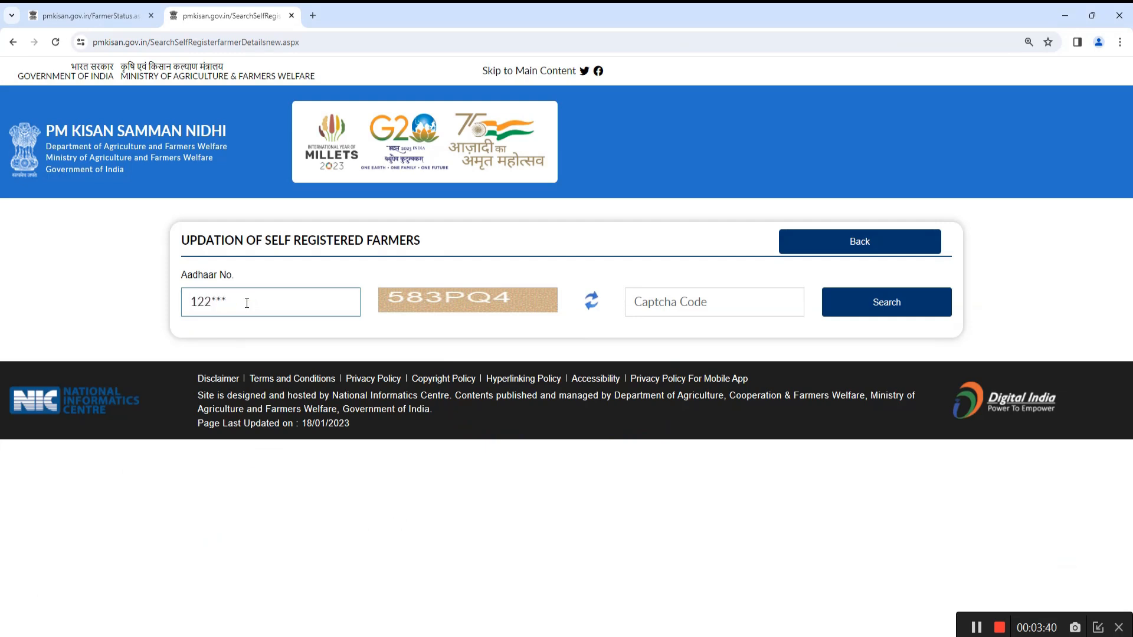
{"action": "type", "text": "*"}
{"action": "key", "text": "Tab"}
{"action": "key", "text": "Tab"}
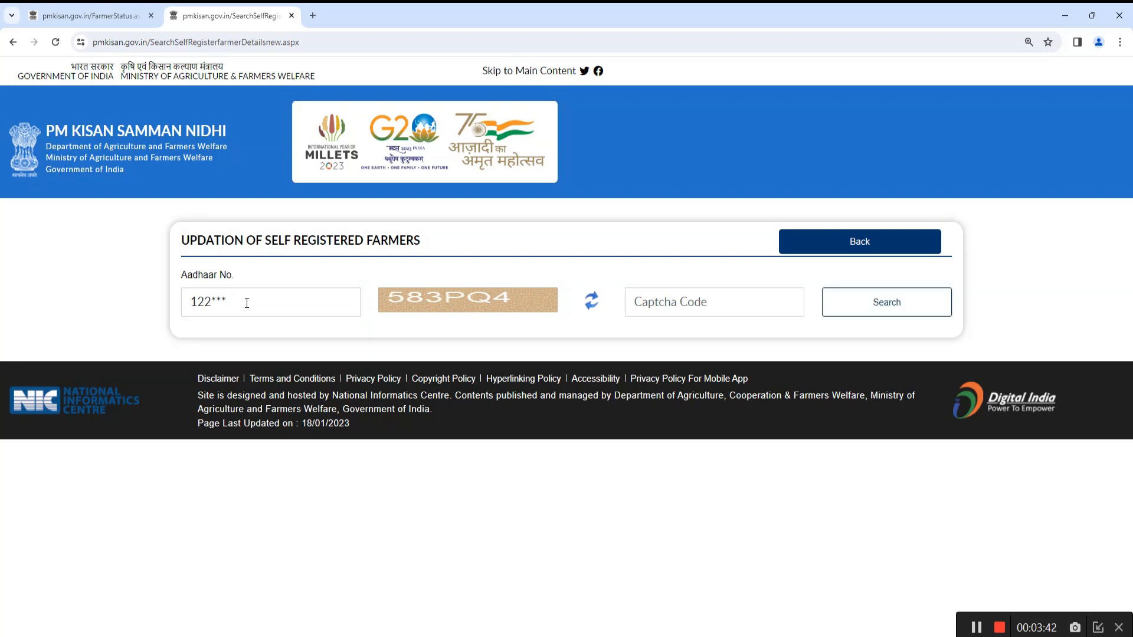
{"action": "left_click", "coordinate": [680, 292]}
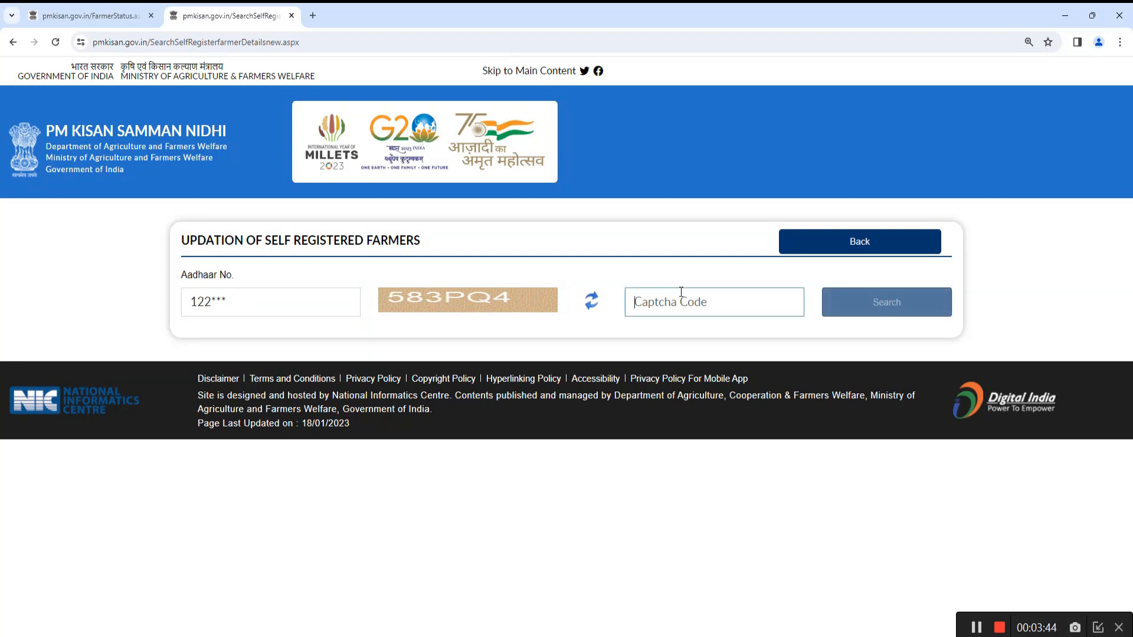
{"action": "type", "text": "583PQ4"}
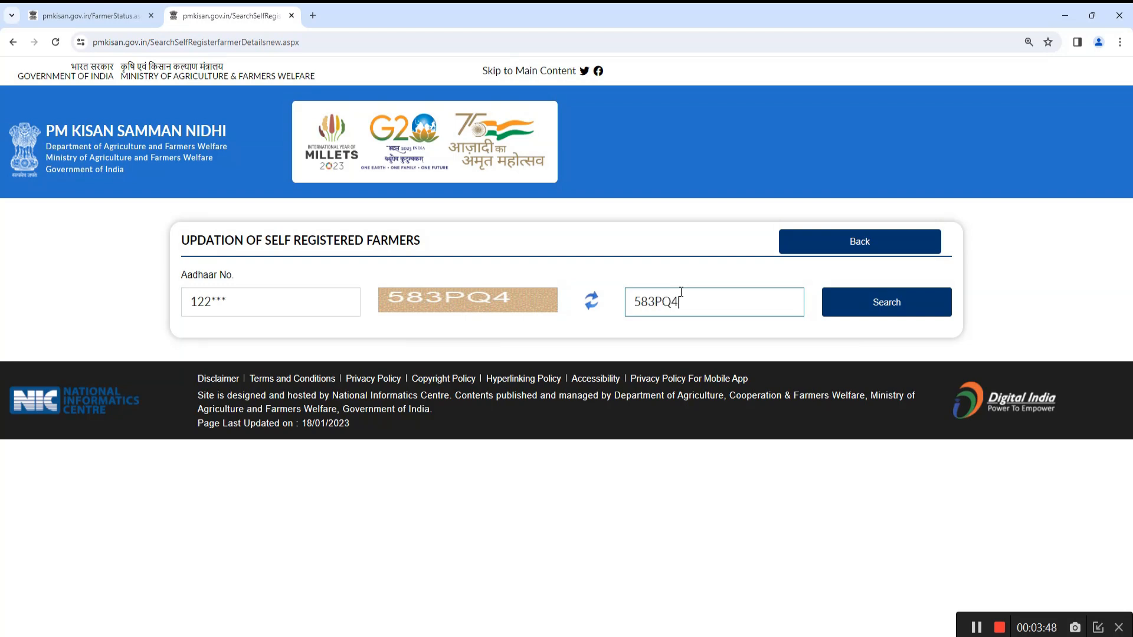
{"action": "left_click", "coordinate": [886, 309]}
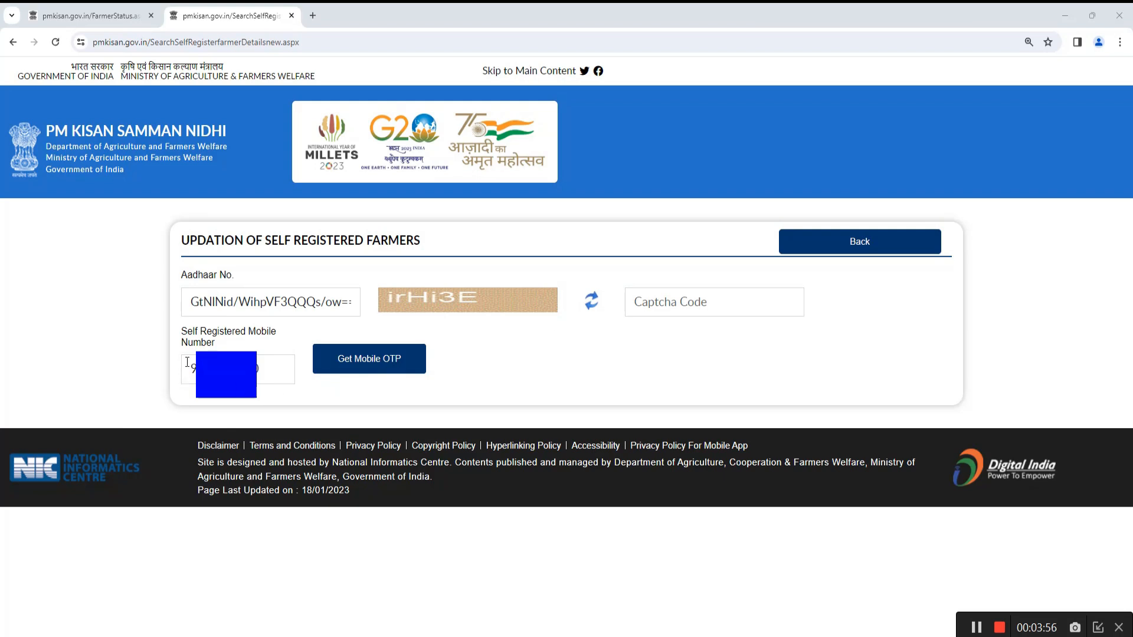
Try to request the mobile OTP for the self-registered number using the displayed captcha code
{"action": "left_click", "coordinate": [333, 363]}
{"action": "left_click", "coordinate": [650, 303]}
{"action": "type", "text": "irHi3E"}
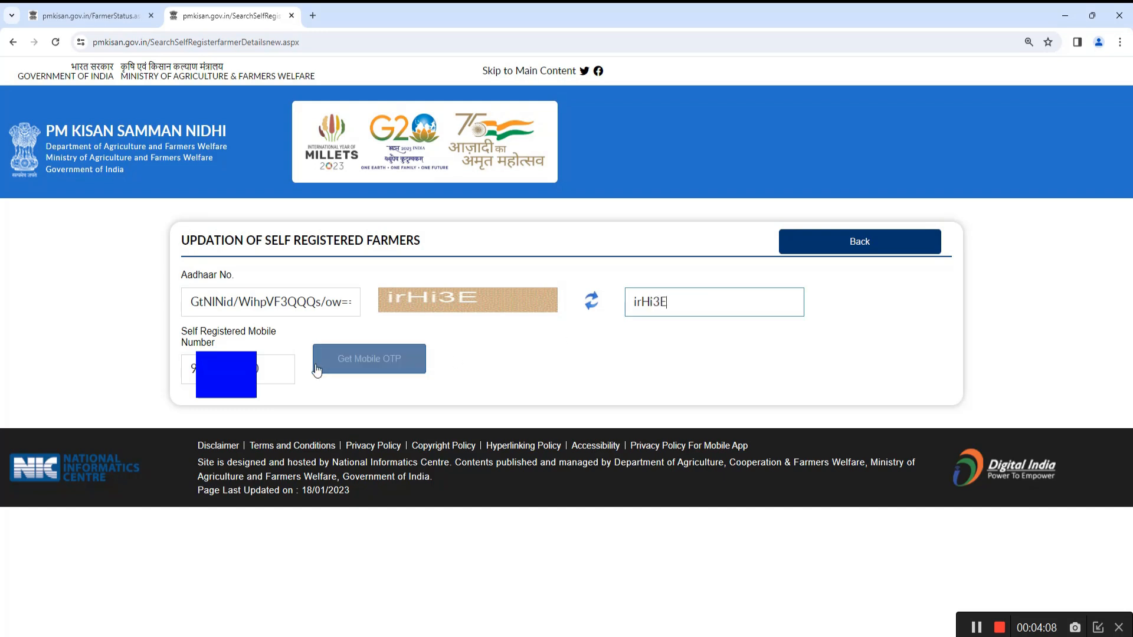
{"action": "left_click", "coordinate": [375, 363]}
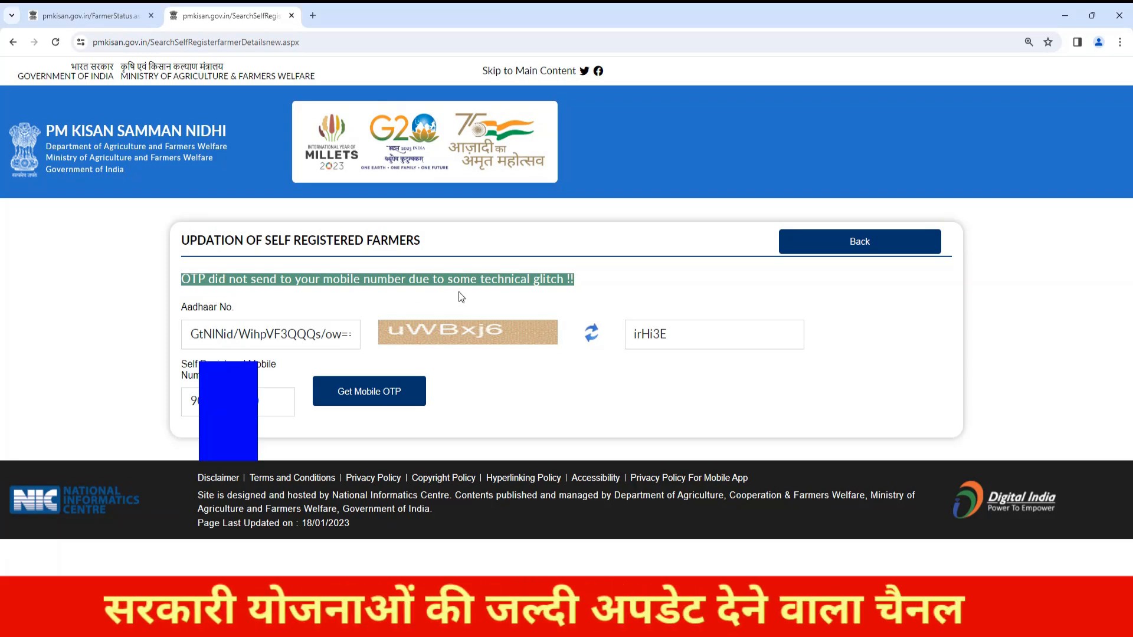
Go back to the homepage and reopen Updation of Self Registered Farmers from the Farmers Corner
{"action": "left_click", "coordinate": [813, 246]}
{"action": "left_click", "coordinate": [1120, 392]}
{"action": "left_click_drag", "start_coordinate": [1130, 218], "coordinate": [1131, 401]}
{"action": "left_click", "coordinate": [559, 356]}
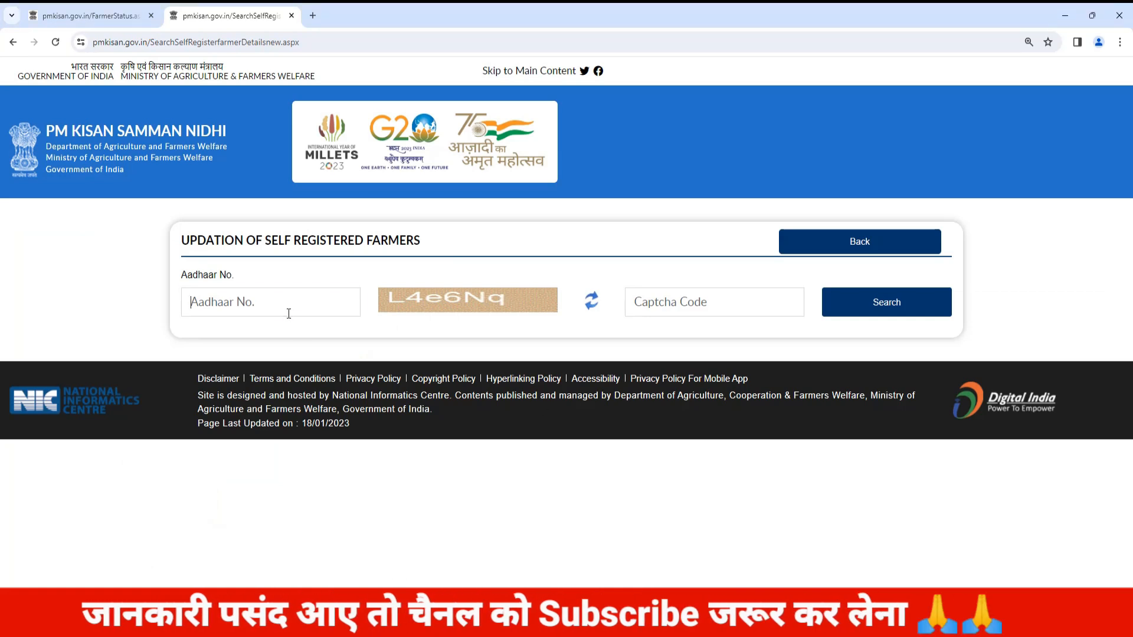
Enter the newly displayed captcha code and request the OTP for the self-registered mobile number
{"action": "left_click", "coordinate": [675, 304]}
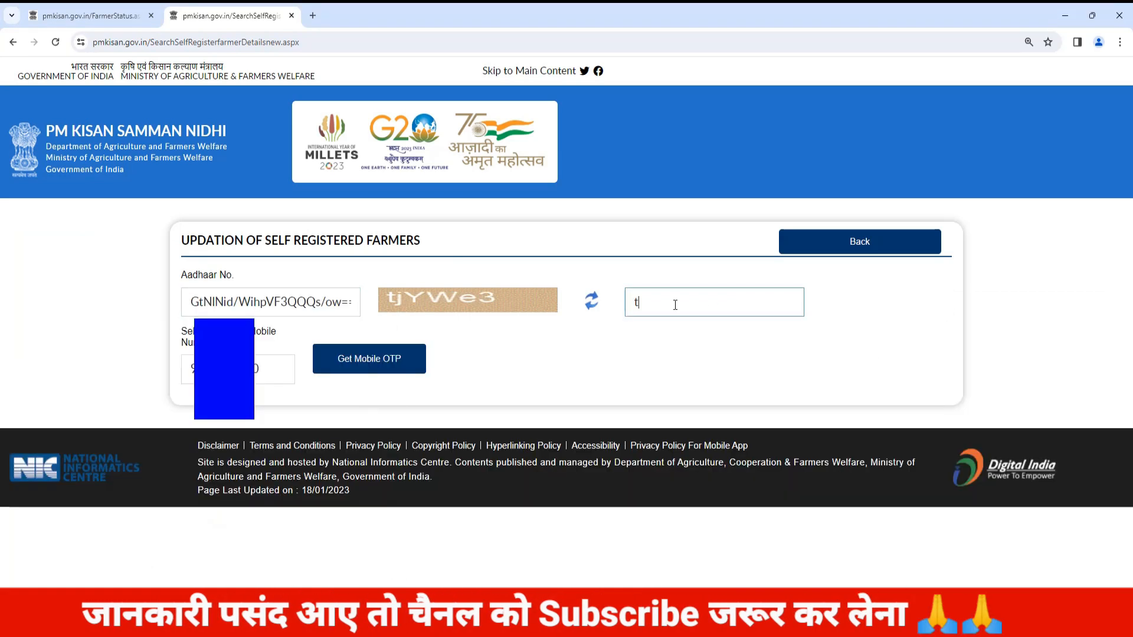
{"action": "type", "text": "tjYW"}
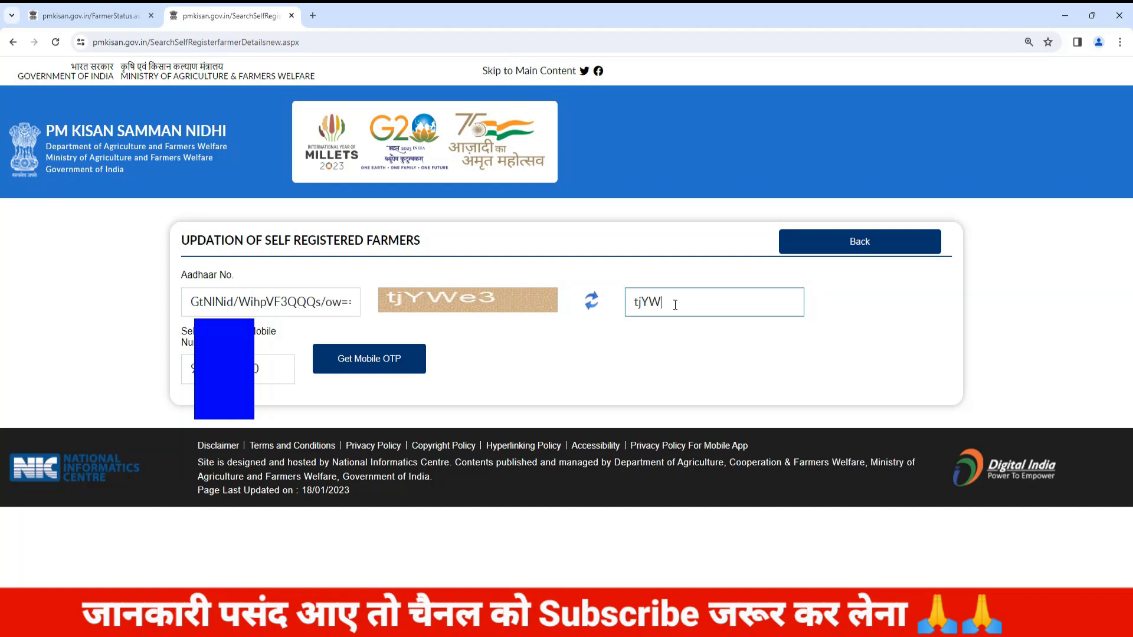
{"action": "type", "text": "e3"}
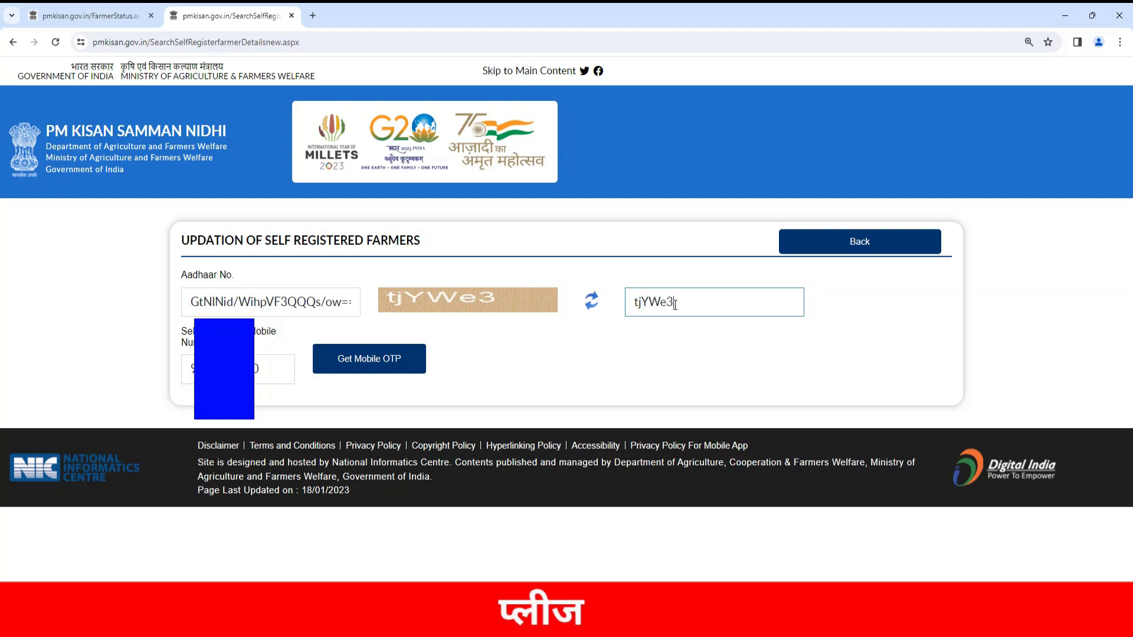
{"action": "left_click", "coordinate": [371, 363]}
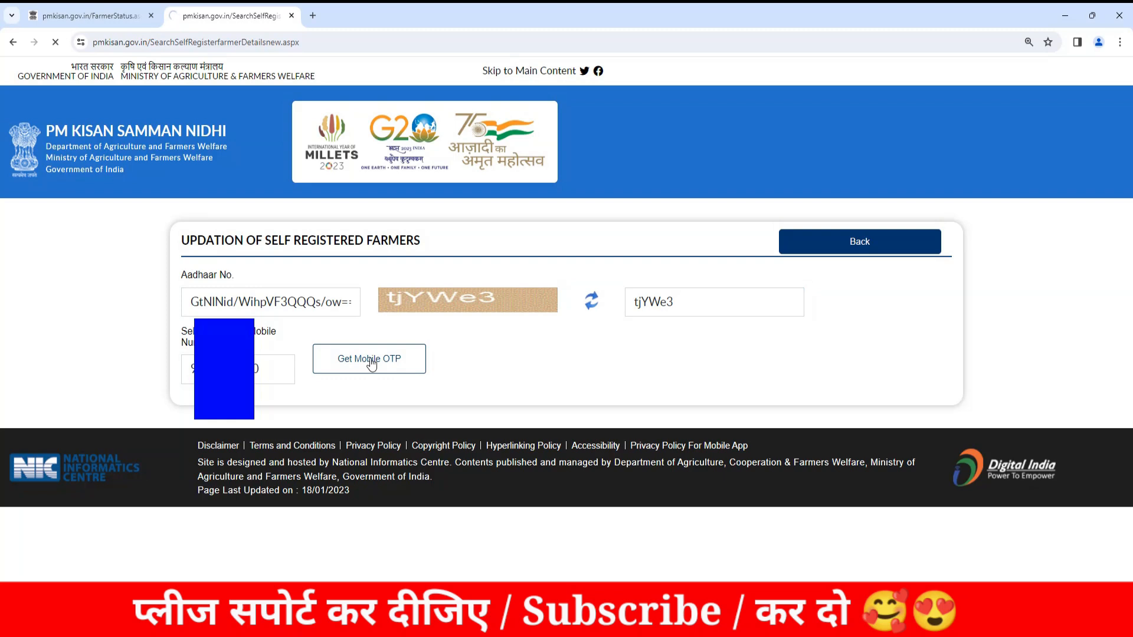
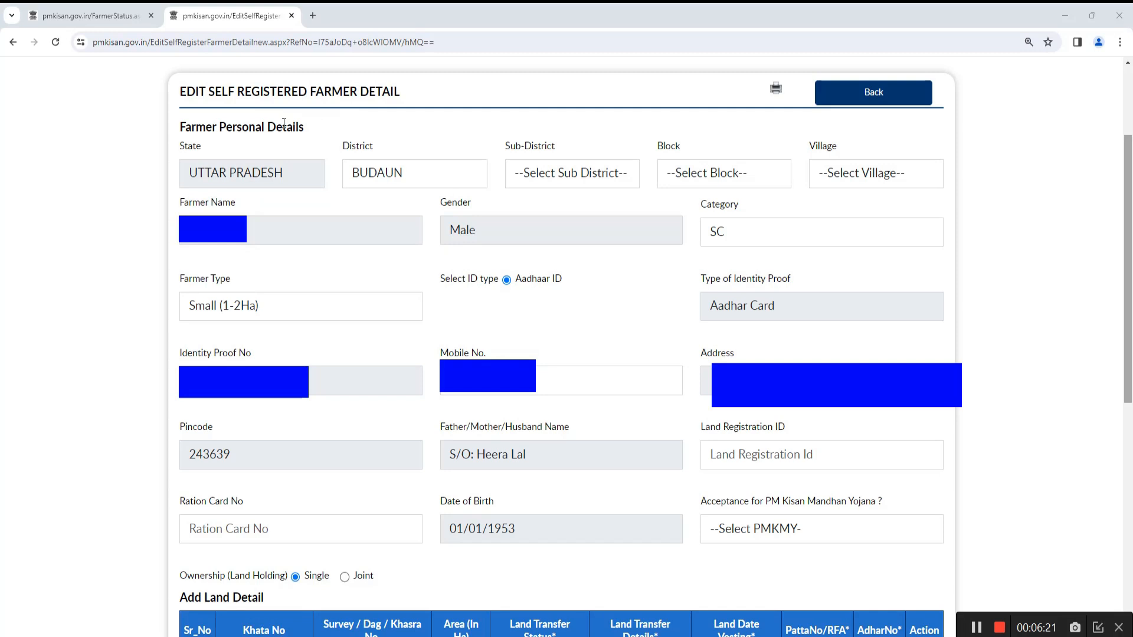
Check the District and Block options in the farmer's details and set the Sub-District to Budaun
{"action": "left_click", "coordinate": [435, 175]}
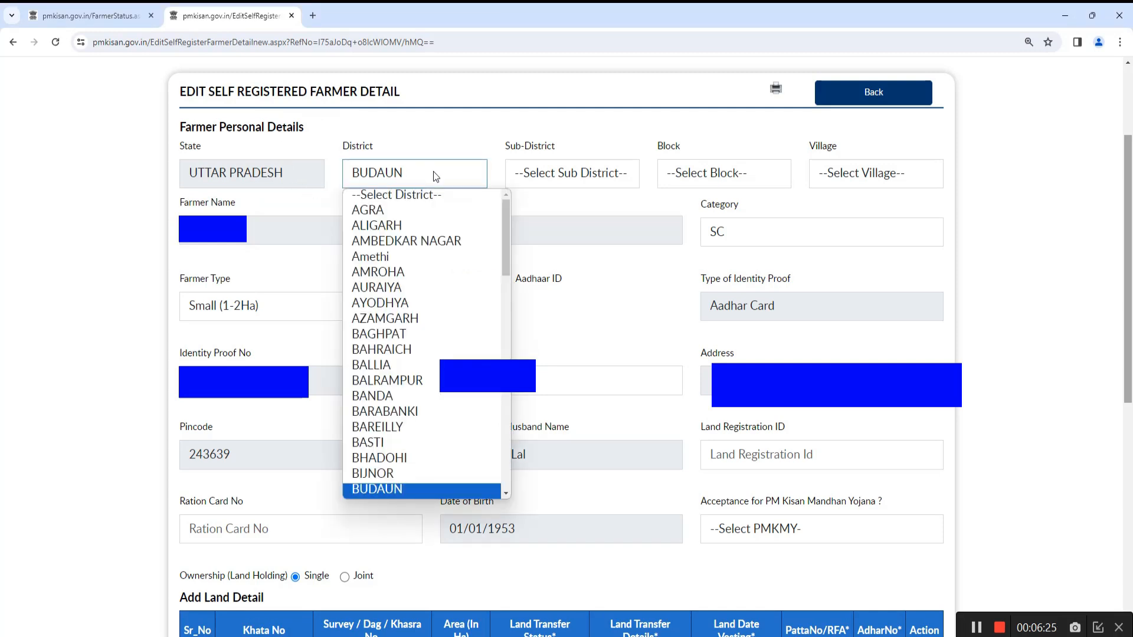
{"action": "left_click", "coordinate": [433, 171]}
{"action": "left_click", "coordinate": [546, 172]}
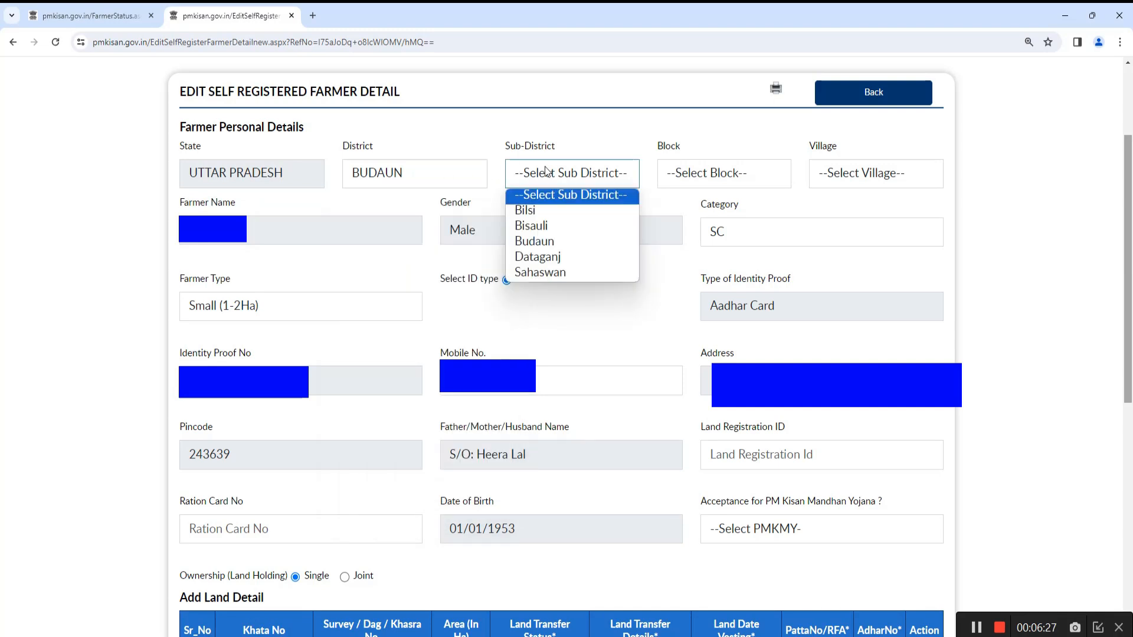
{"action": "left_click", "coordinate": [642, 135]}
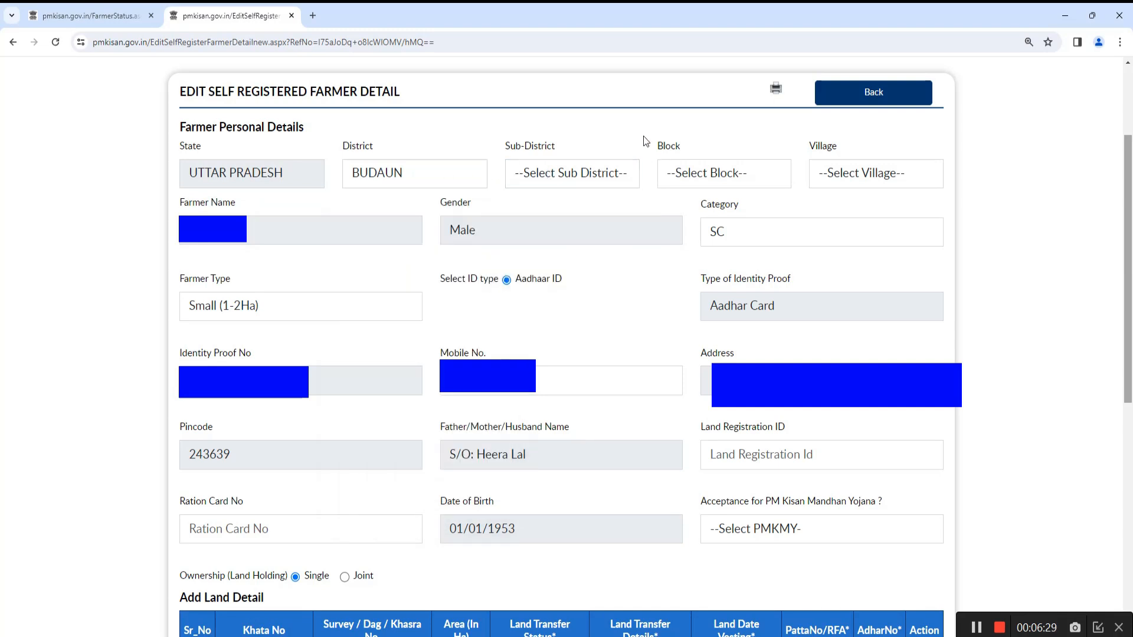
{"action": "left_click", "coordinate": [706, 178]}
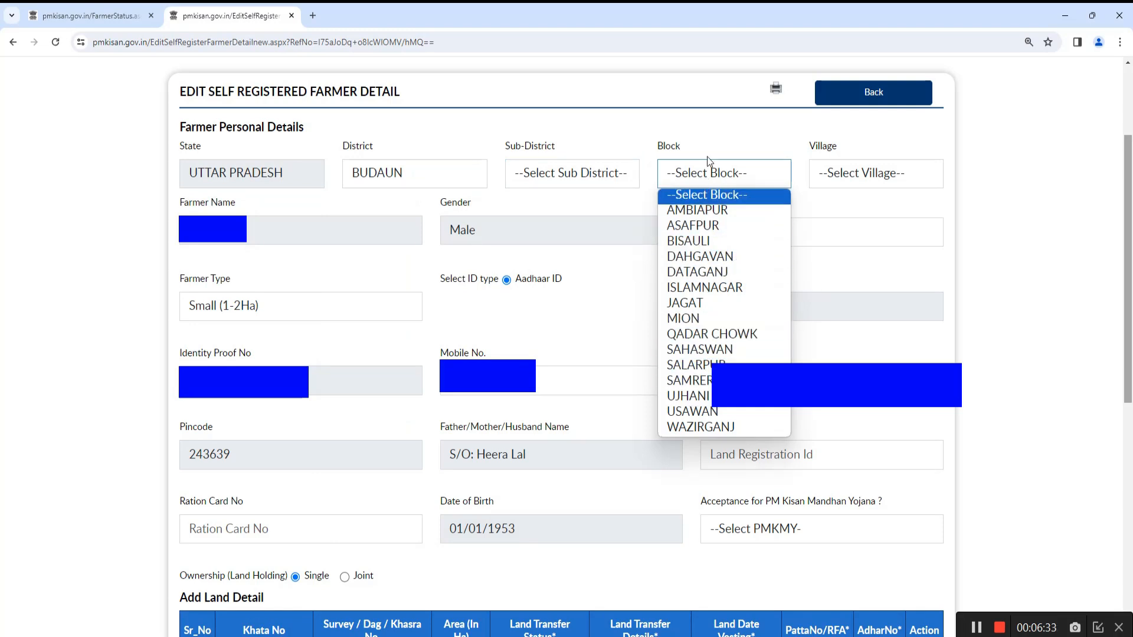
{"action": "left_click", "coordinate": [645, 148]}
{"action": "left_click", "coordinate": [613, 163]}
{"action": "left_click", "coordinate": [568, 241]}
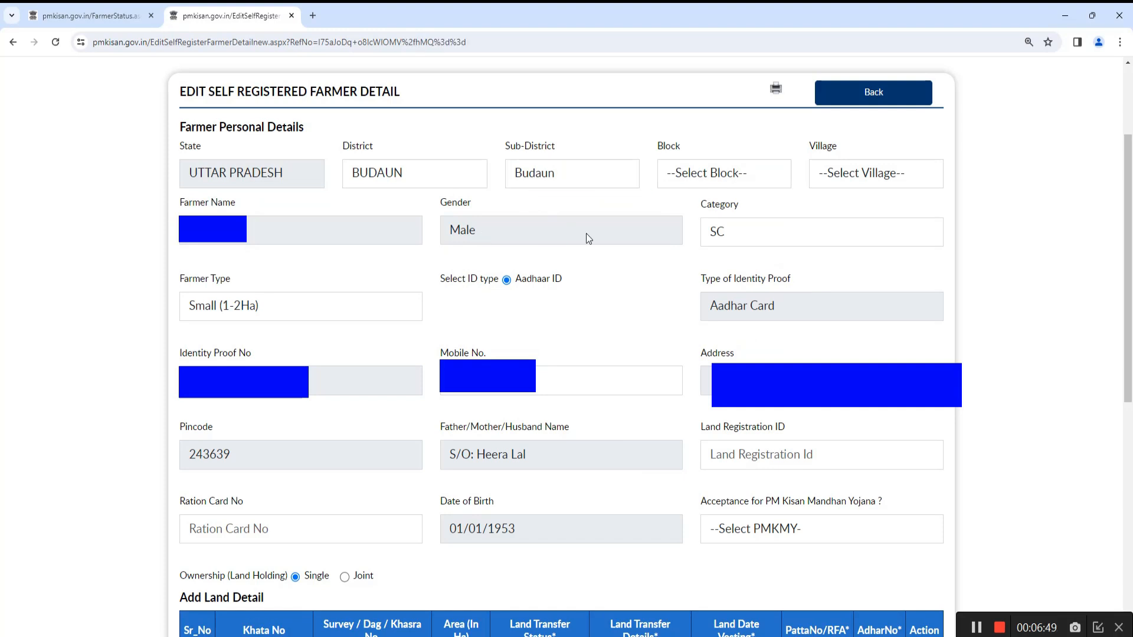
Set the Farmer Type to others in the farmer's personal details
{"action": "left_click", "coordinate": [718, 234]}
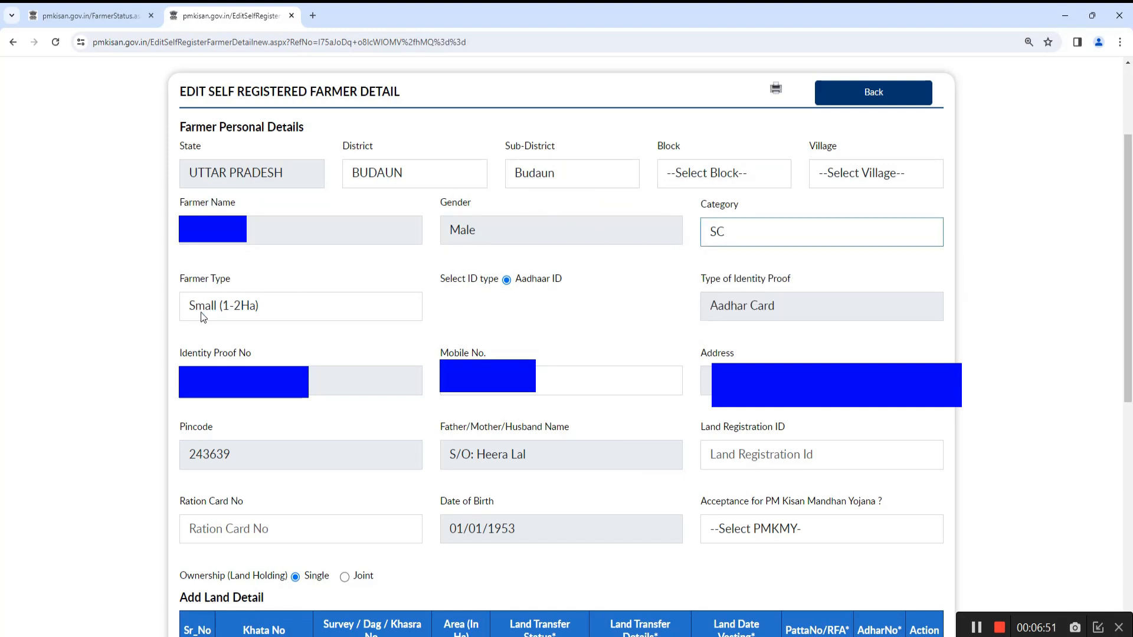
{"action": "left_click", "coordinate": [243, 313]}
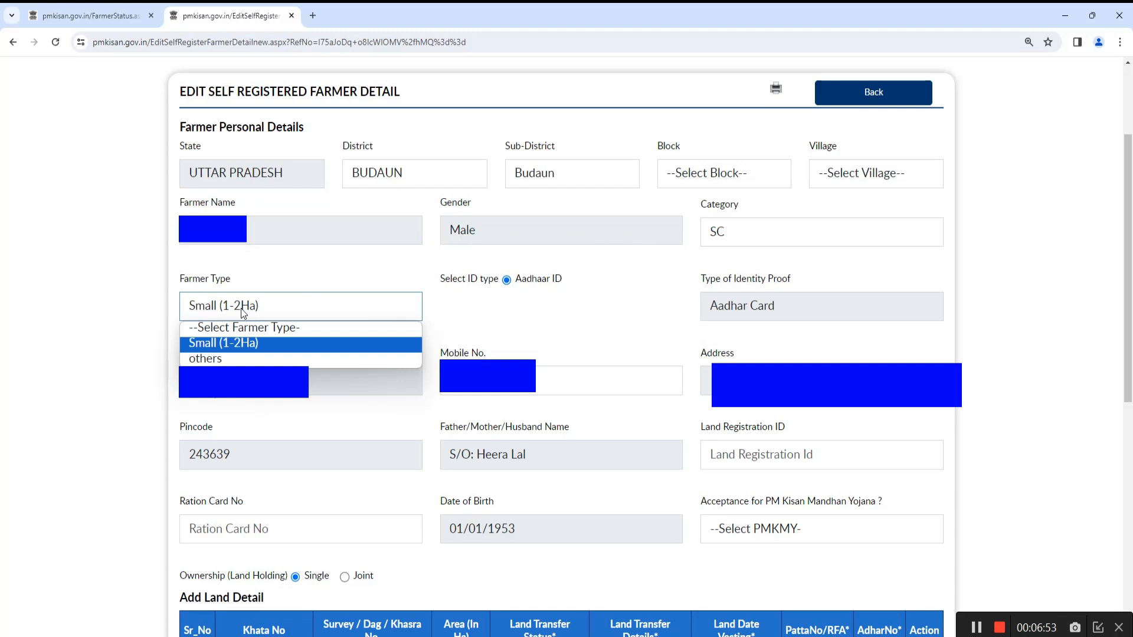
{"action": "left_click", "coordinate": [257, 359]}
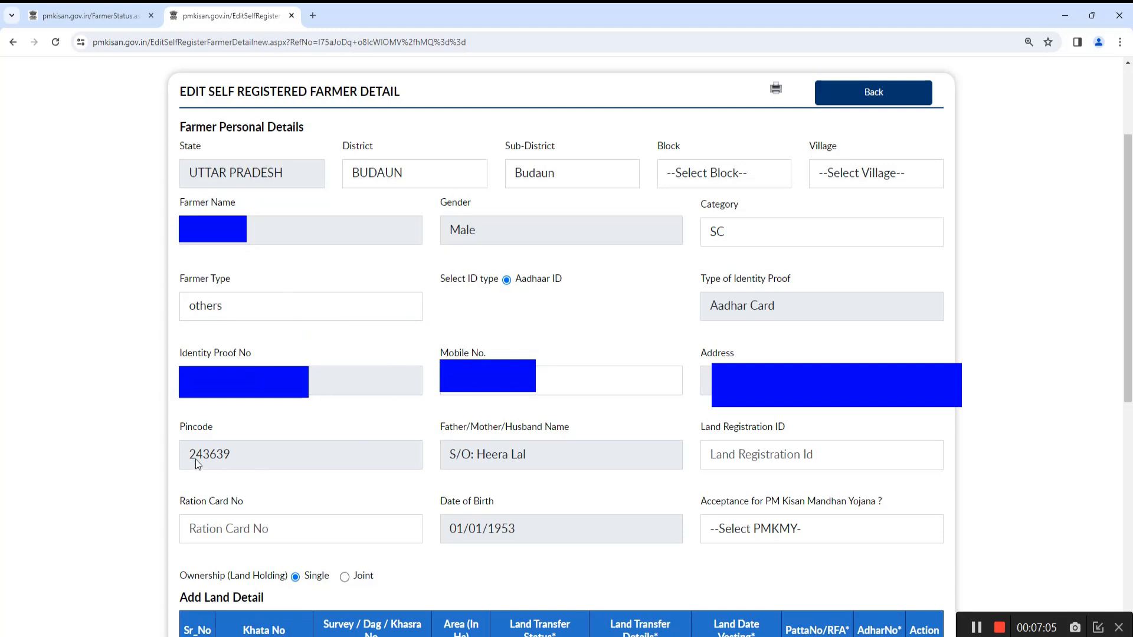
{"action": "left_click", "coordinate": [756, 450]}
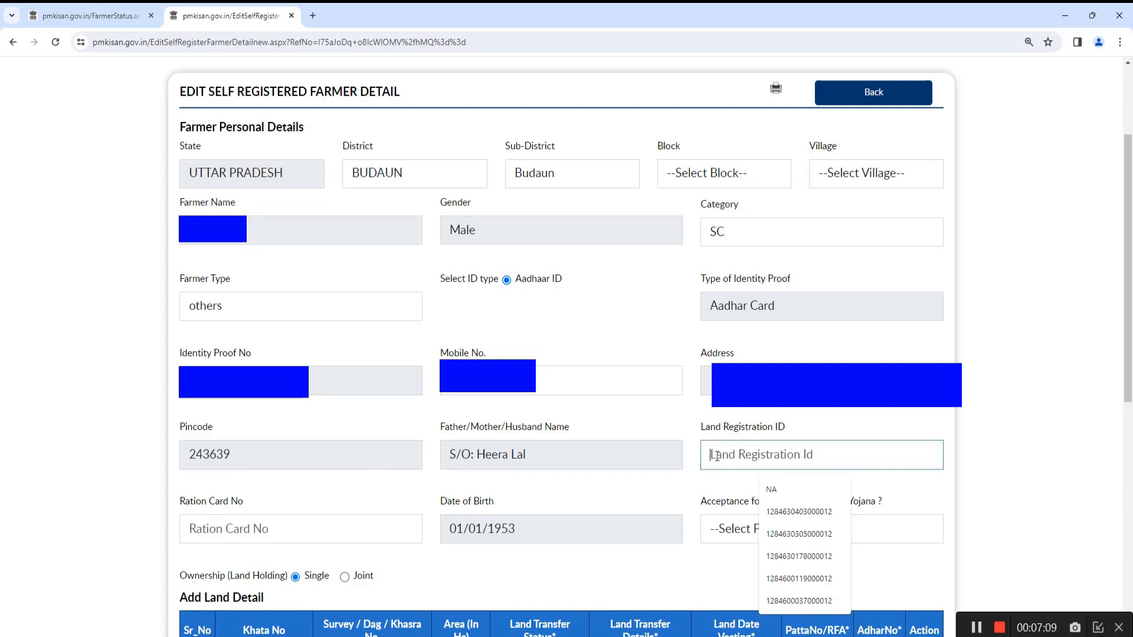
{"action": "left_click", "coordinate": [971, 457]}
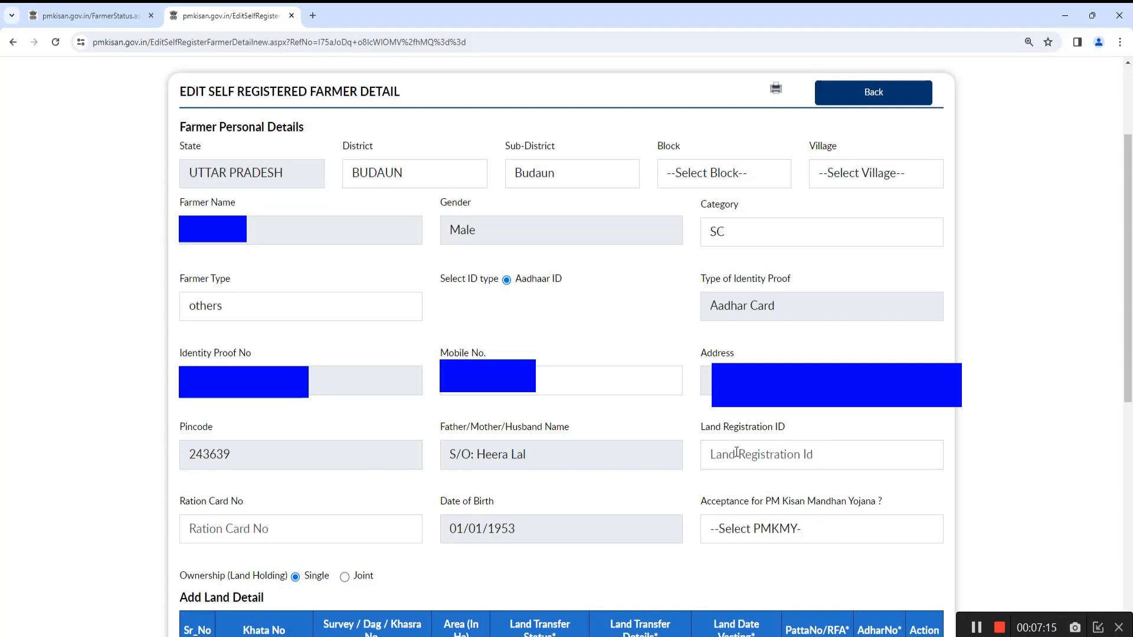
Search the web for bhulekh in a new browser tab and open the upbhulekh.gov.in site
{"action": "left_click", "coordinate": [312, 15]}
{"action": "left_click", "coordinate": [338, 42]}
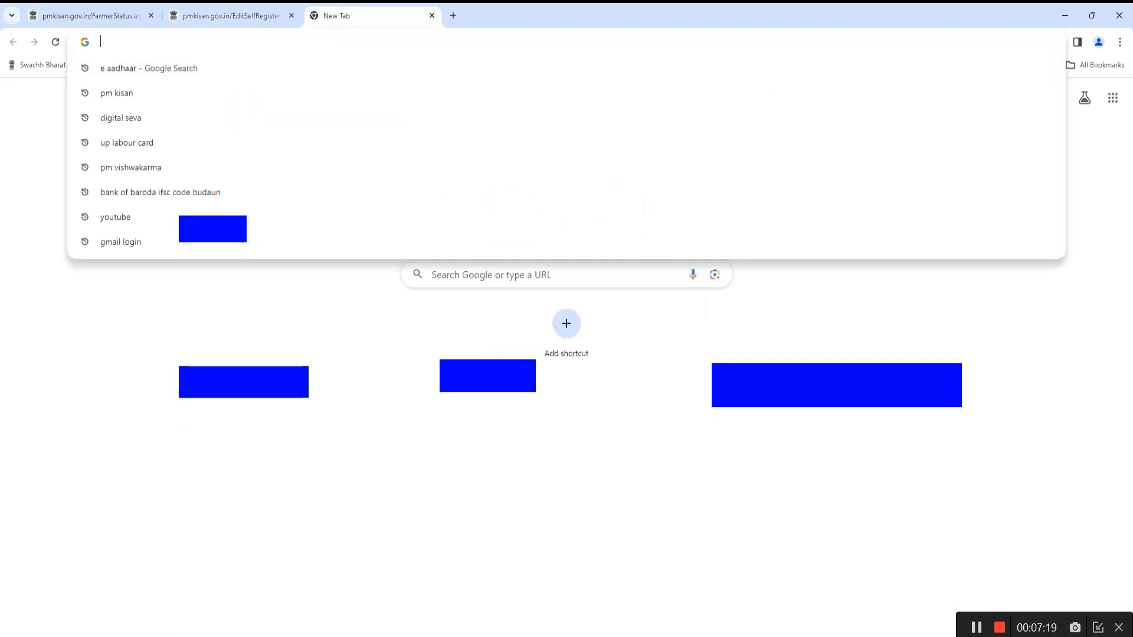
{"action": "left_click", "coordinate": [331, 477]}
{"action": "left_click", "coordinate": [265, 44]}
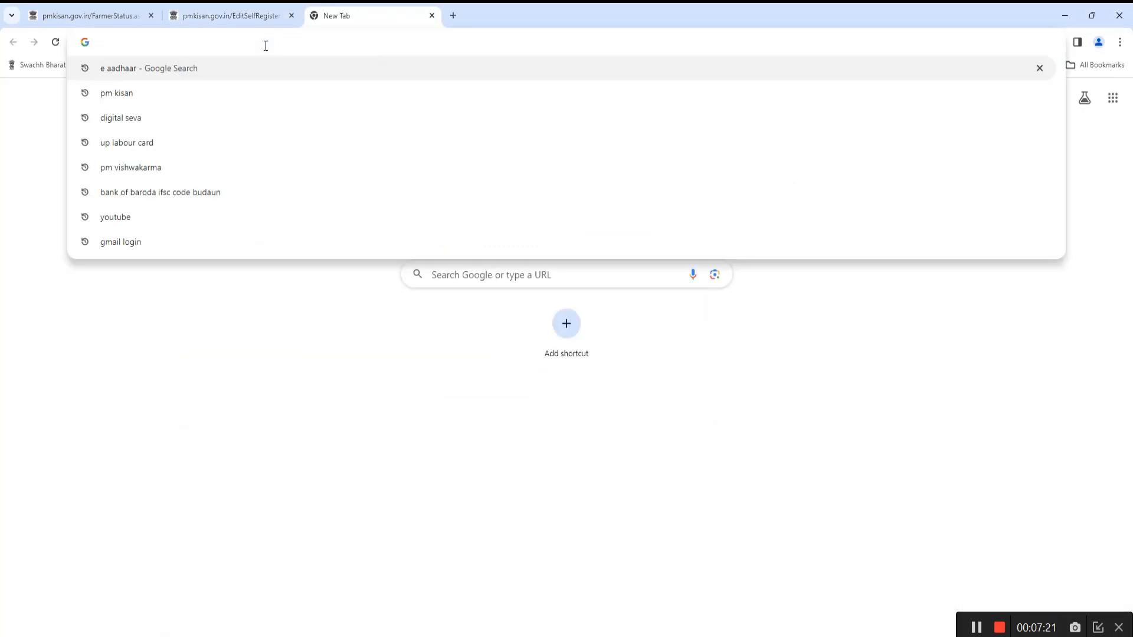
{"action": "type", "text": "bhulekh"}
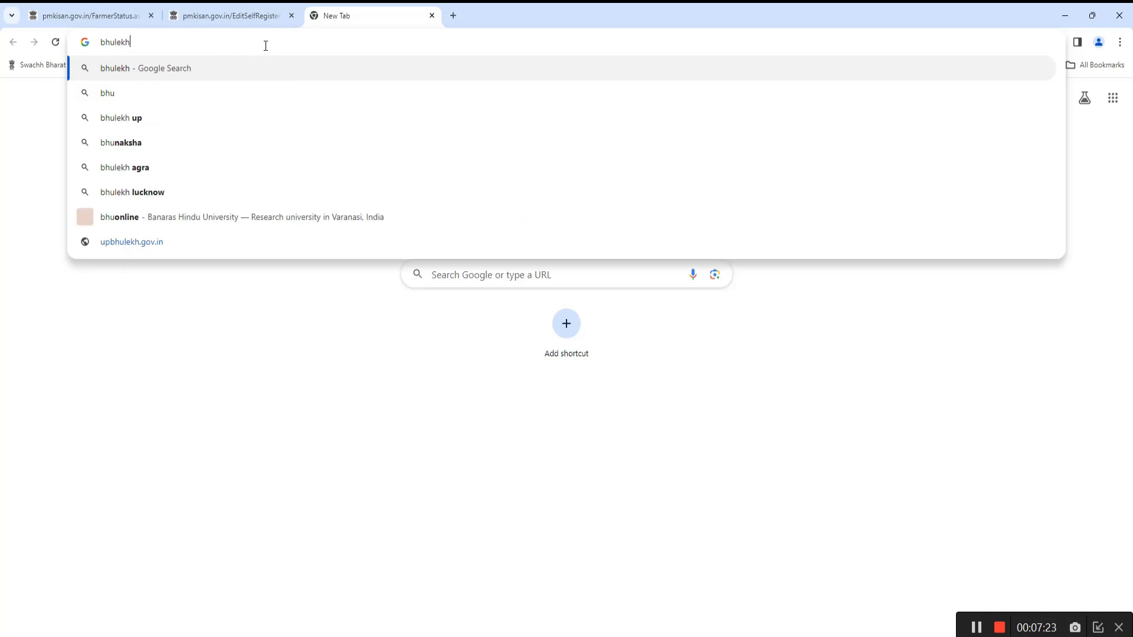
{"action": "key", "text": "Return"}
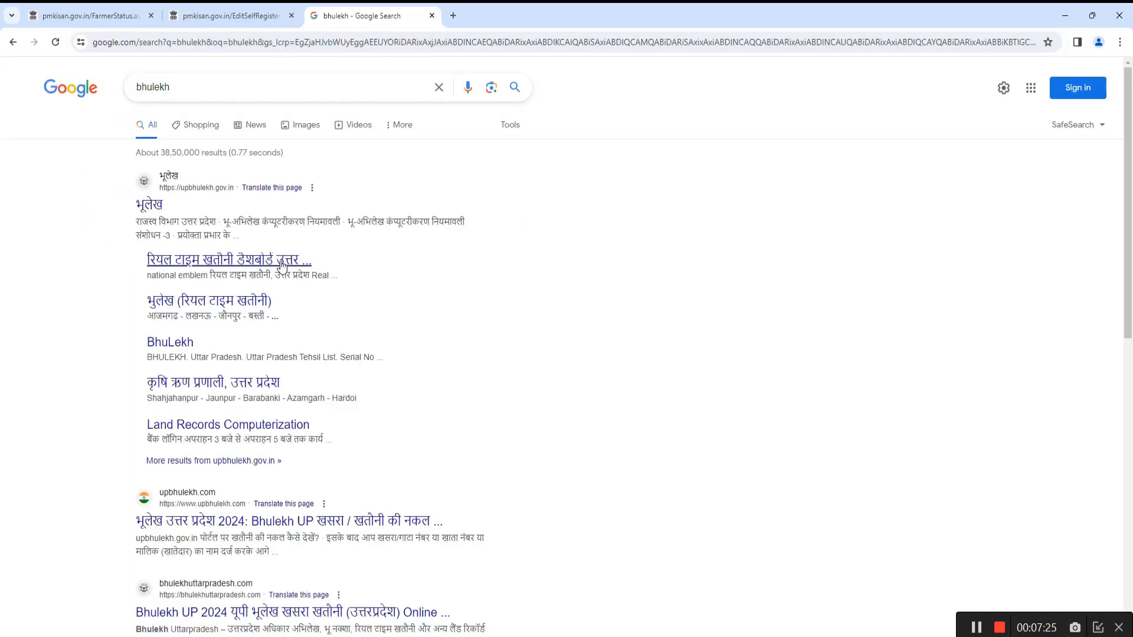
{"action": "left_click", "coordinate": [153, 202]}
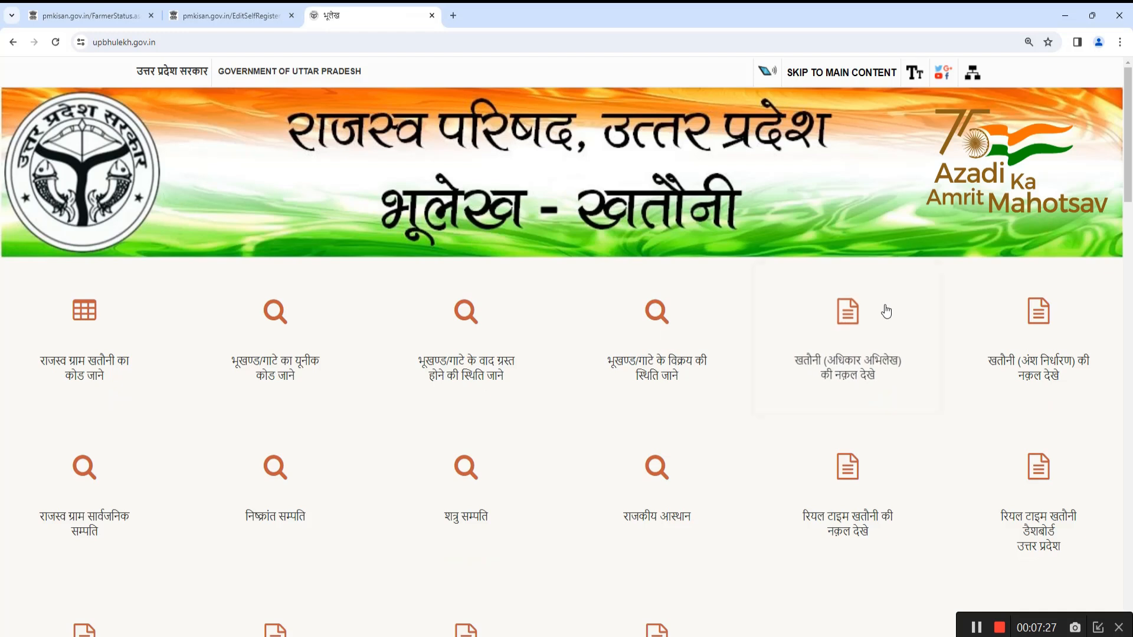
Open the खतौनी (अधिकार अभिलेख) record copy service and submit the displayed captcha code
{"action": "left_click", "coordinate": [848, 353]}
{"action": "left_click", "coordinate": [392, 235]}
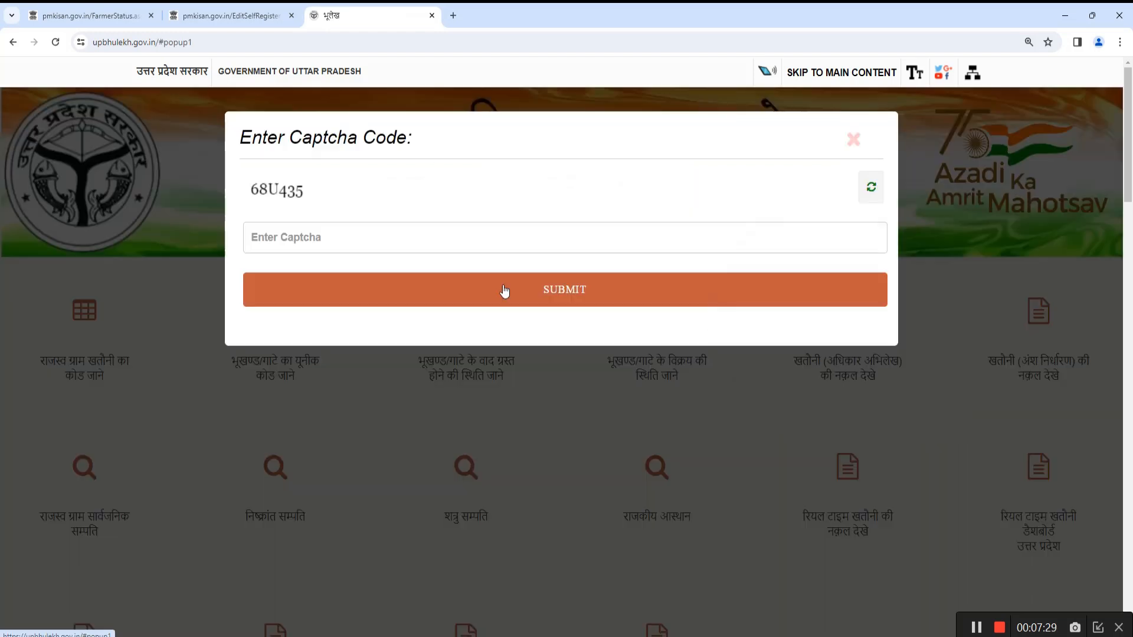
{"action": "type", "text": "68"}
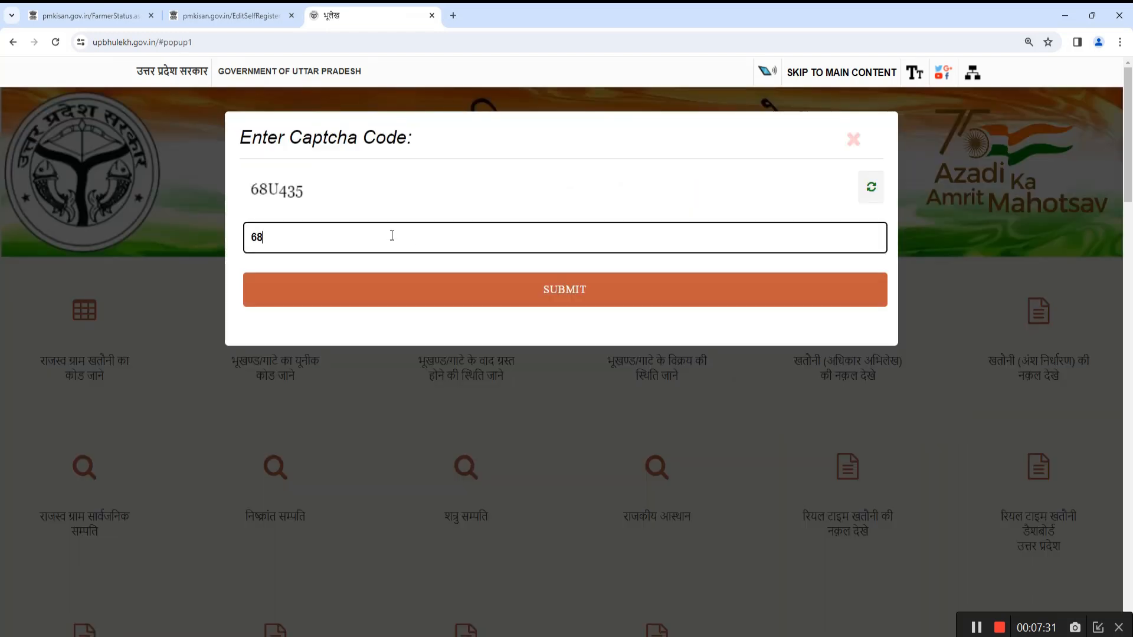
{"action": "type", "text": "U435"}
{"action": "left_click", "coordinate": [539, 288]}
Choose district बदायूँ and tehsil बदायूँ, filter the villages by the letter म, and select मुगर्रा टटेई
{"action": "left_click_drag", "start_coordinate": [367, 204], "coordinate": [341, 354]}
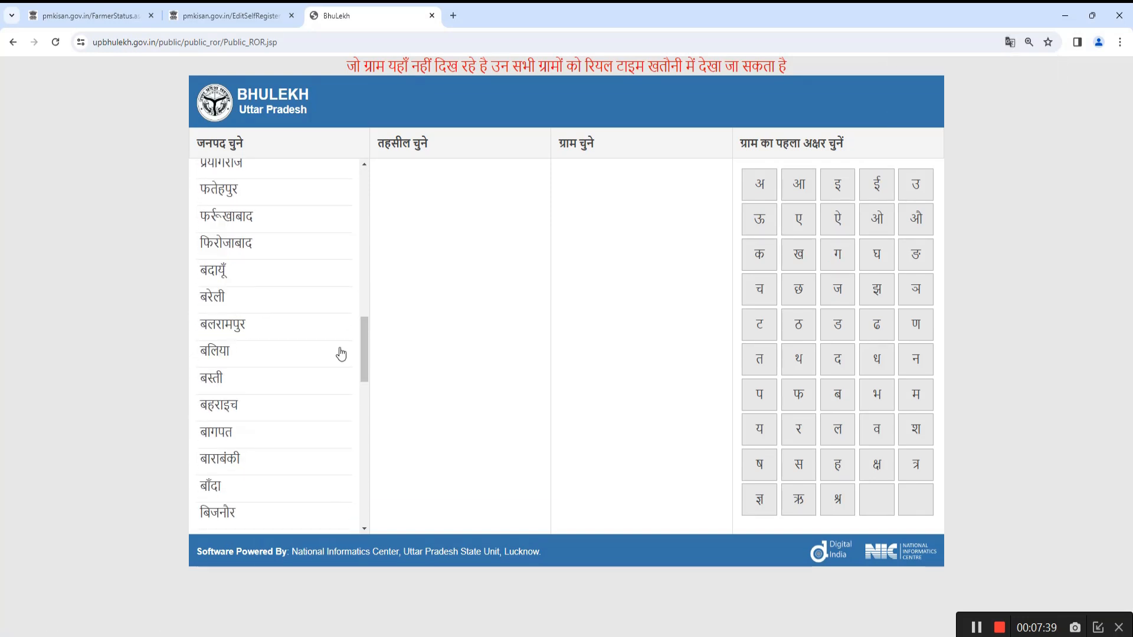
{"action": "left_click", "coordinate": [265, 273]}
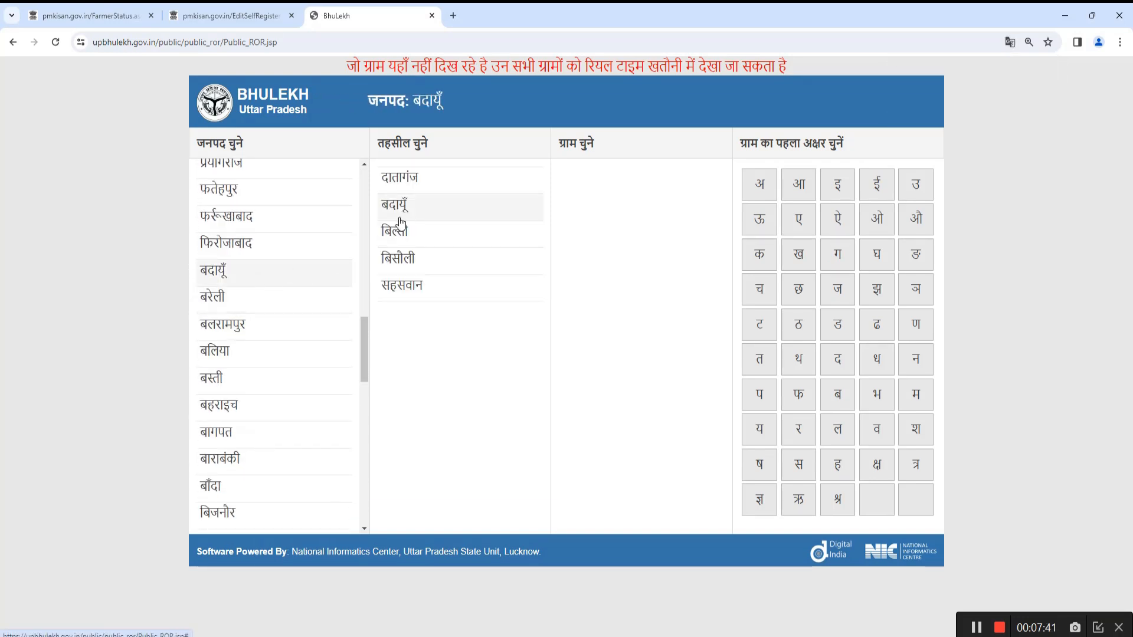
{"action": "left_click", "coordinate": [400, 218]}
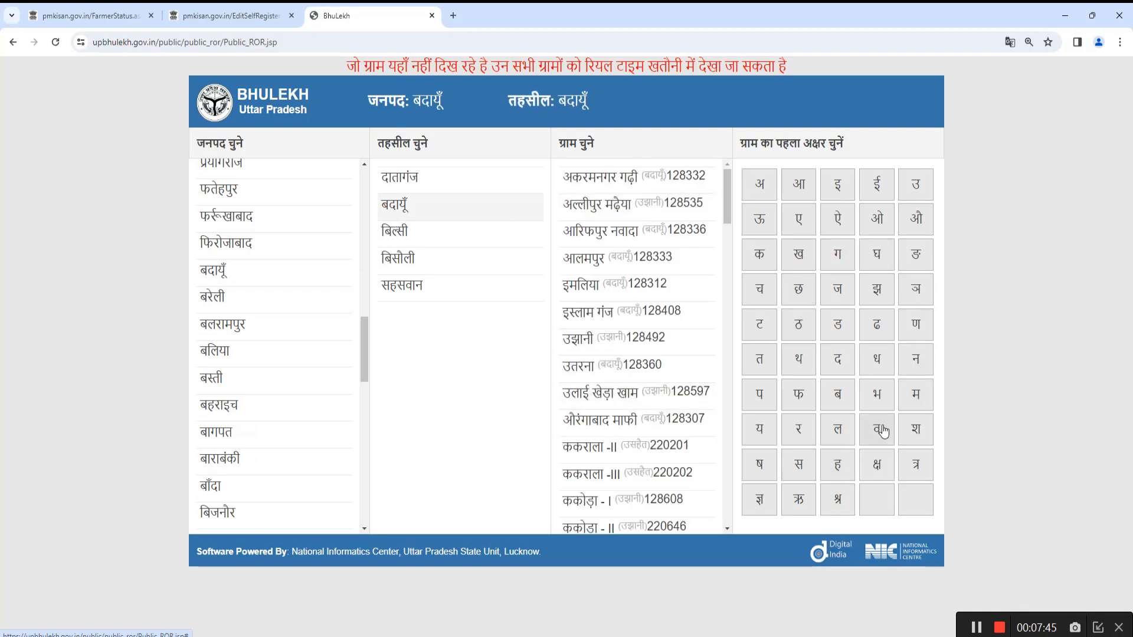
{"action": "left_click", "coordinate": [910, 396]}
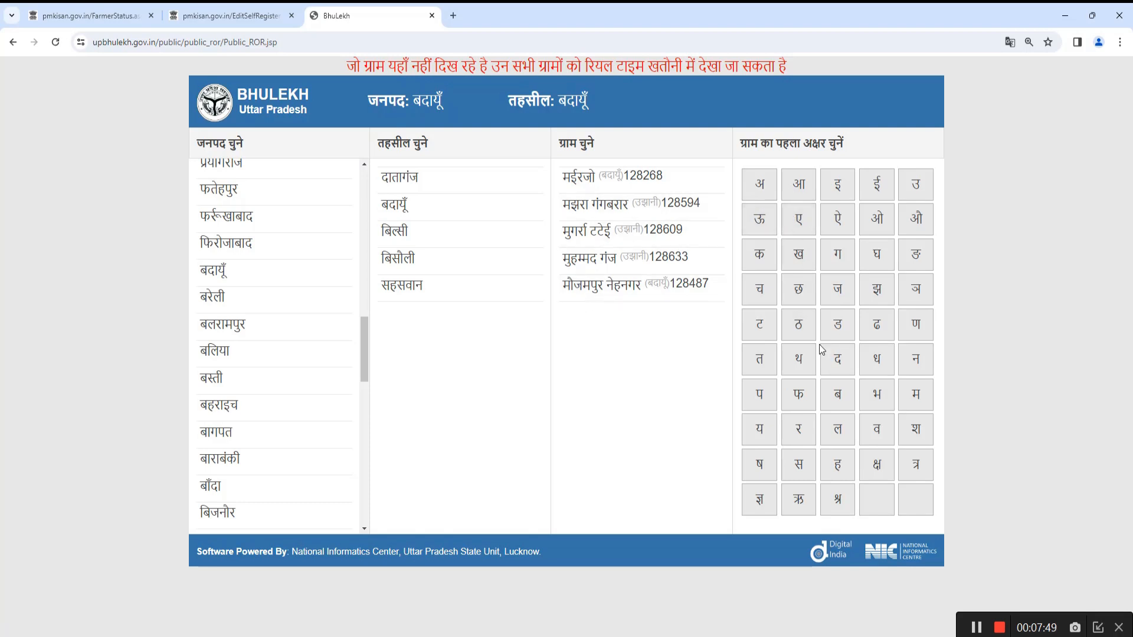
{"action": "left_click", "coordinate": [584, 230]}
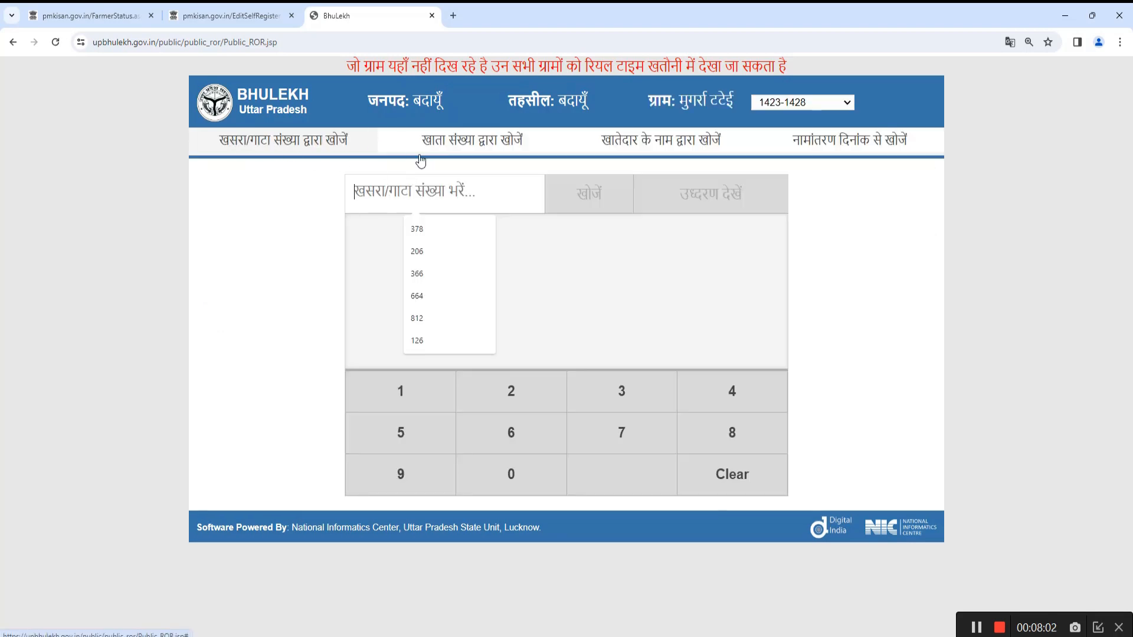
Search the village's land records for khasra/gata number 378
{"action": "left_click", "coordinate": [428, 232]}
{"action": "left_click", "coordinate": [599, 193]}
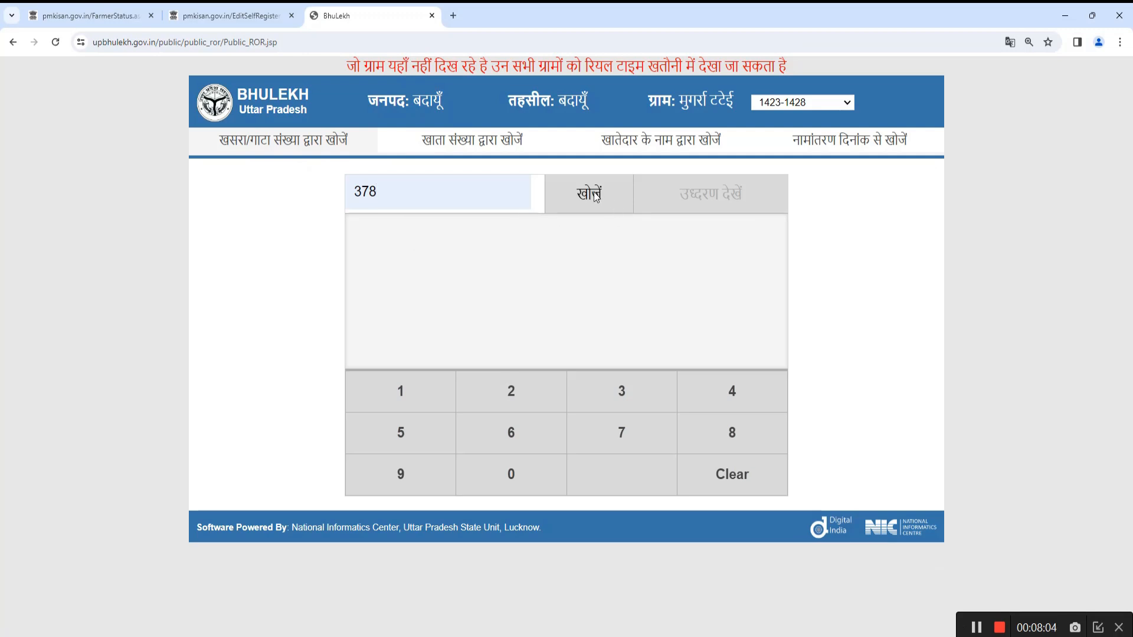
{"action": "double_click", "coordinate": [420, 194]}
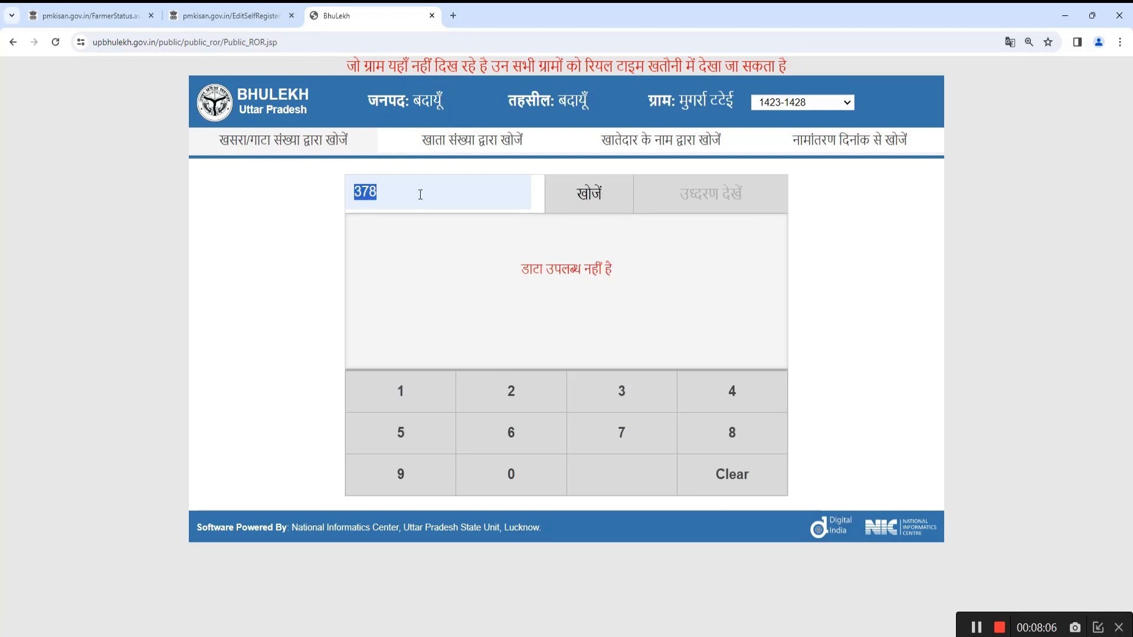
Clear the khasra/gata search, look up number 126 instead, and examine the land record found
{"action": "left_click", "coordinate": [737, 481]}
{"action": "left_click", "coordinate": [457, 206]}
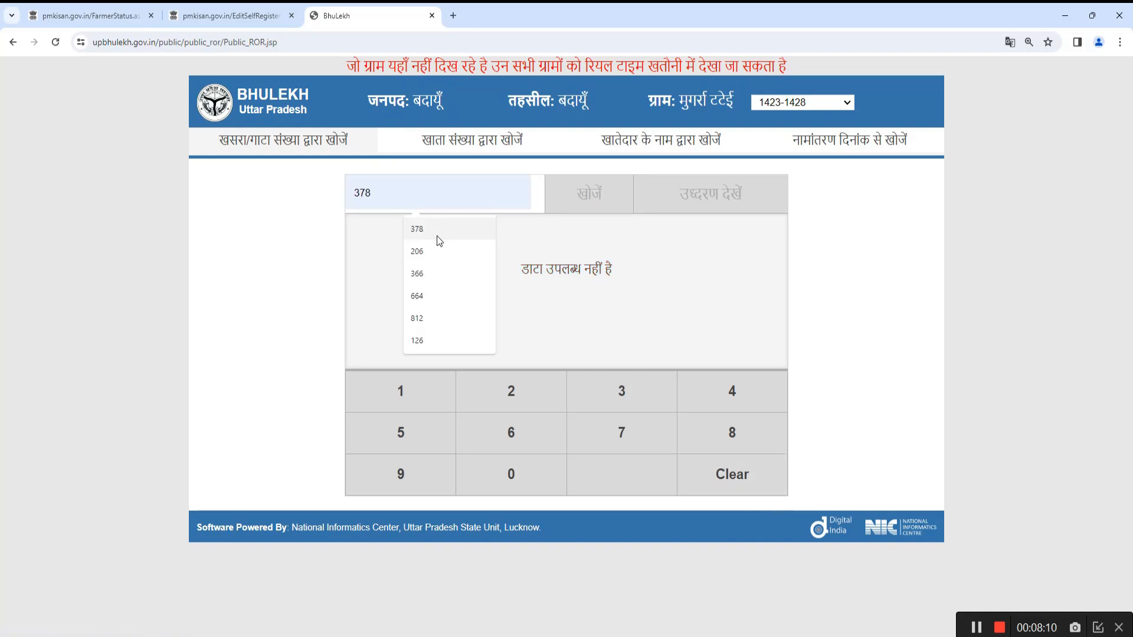
{"action": "left_click", "coordinate": [430, 340]}
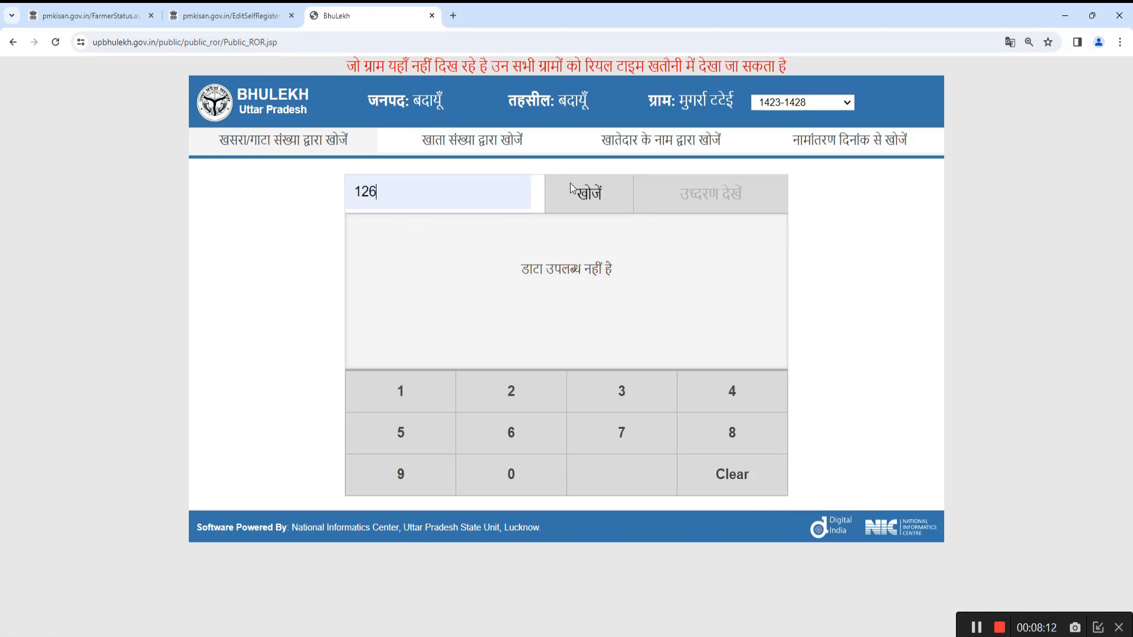
{"action": "left_click", "coordinate": [546, 204]}
{"action": "left_click_drag", "start_coordinate": [401, 228], "coordinate": [510, 229]}
{"action": "left_click", "coordinate": [547, 239]}
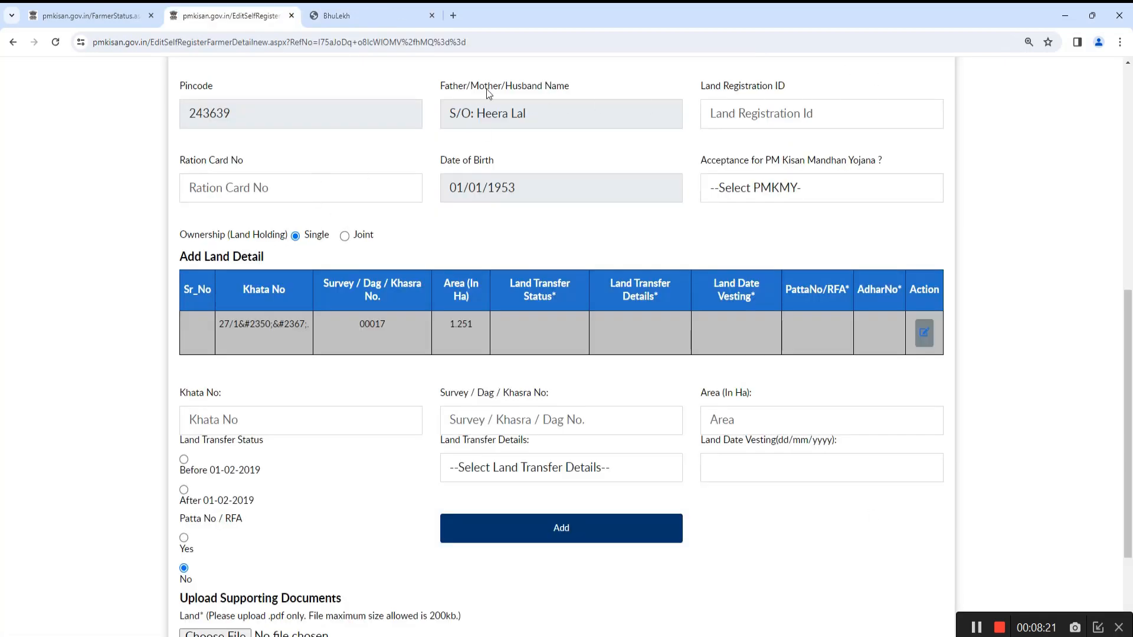
In the PM-Kisan edit form, set Land Registration ID and Ration Card No to NA and PM Kisan Mandhan Yojana acceptance to No
{"action": "left_click", "coordinate": [763, 106]}
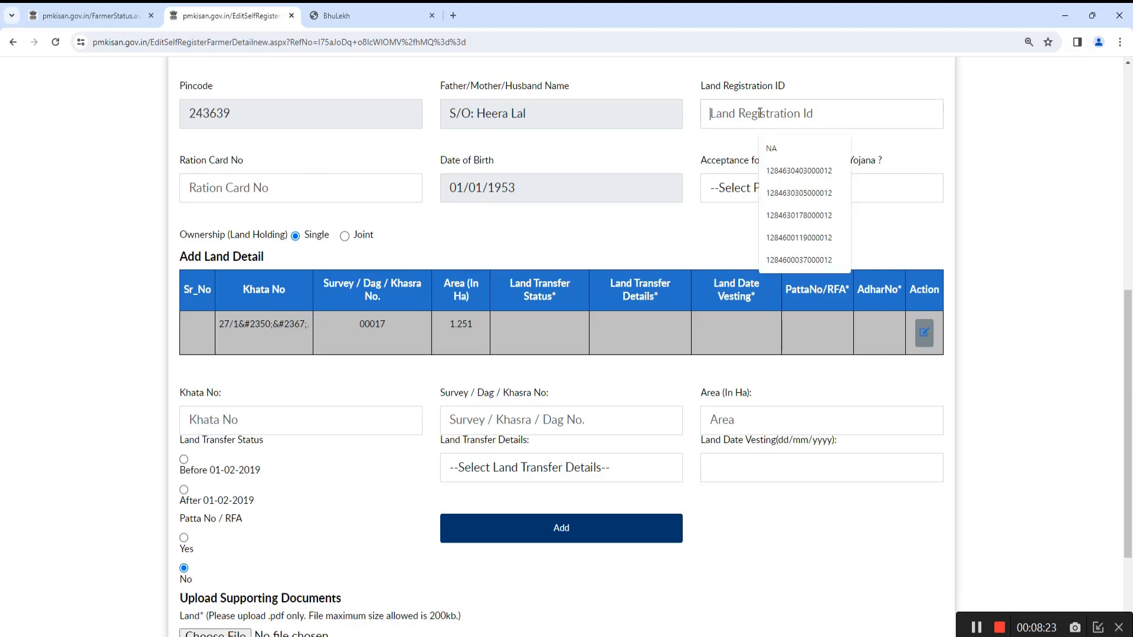
{"action": "left_click", "coordinate": [788, 145]}
{"action": "left_click", "coordinate": [111, 173]}
{"action": "left_click", "coordinate": [209, 186]}
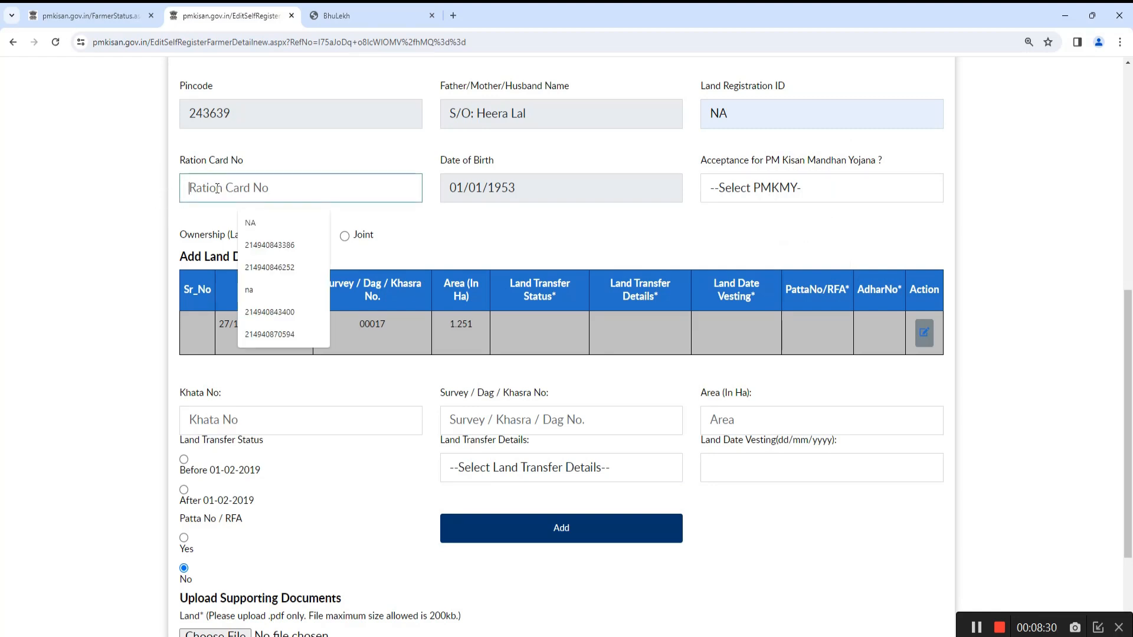
{"action": "left_click", "coordinate": [259, 222]}
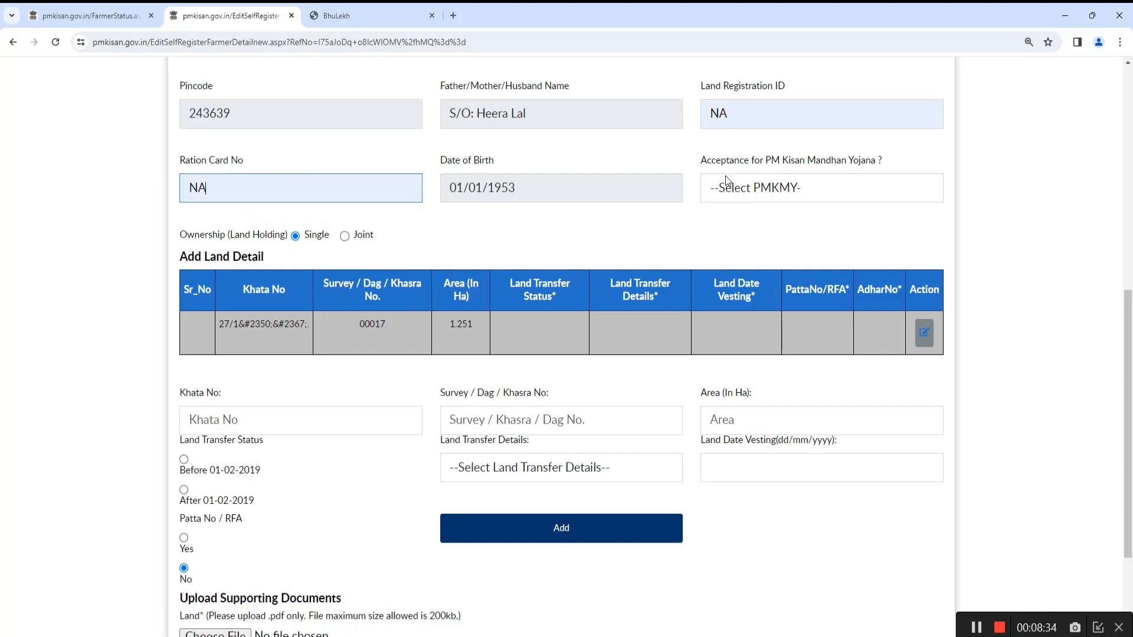
{"action": "left_click", "coordinate": [779, 192]}
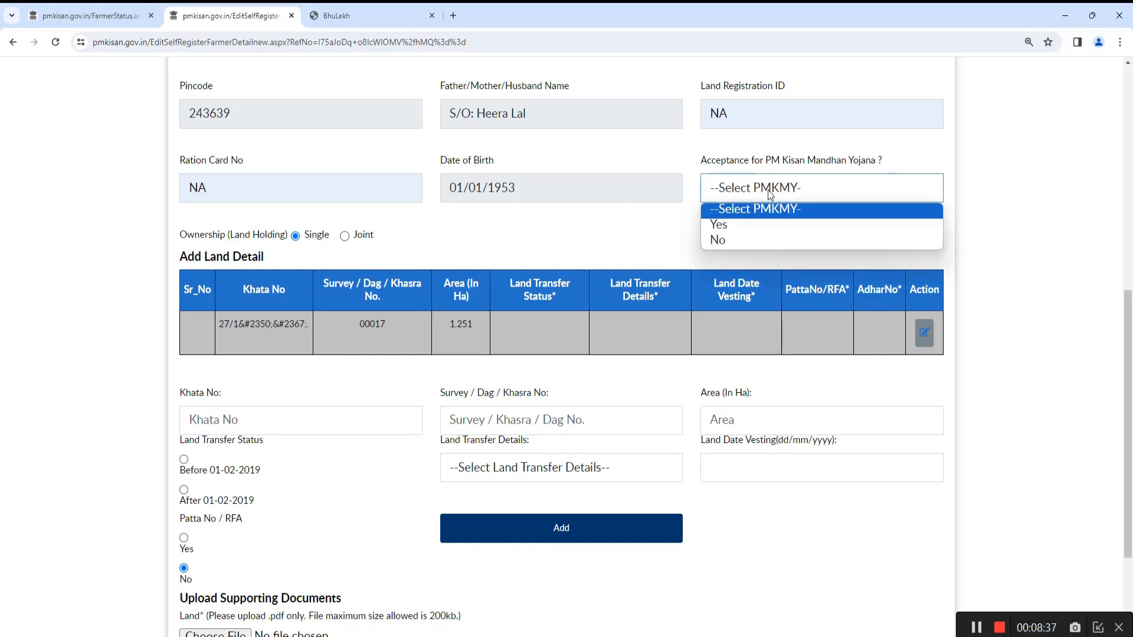
{"action": "left_click", "coordinate": [725, 240]}
{"action": "left_click", "coordinate": [978, 631]}
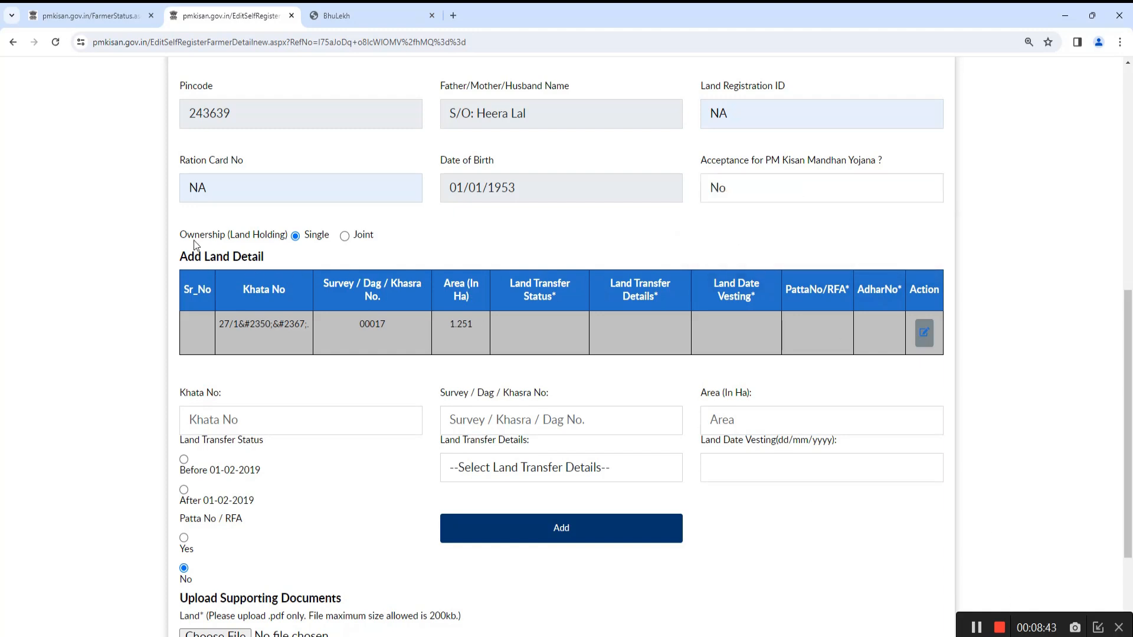
{"action": "key", "text": "ctrl+shift+4"}
{"action": "mouse_move", "coordinate": [186, 224]}
{"action": "left_mouse_down"}
{"action": "mouse_move", "coordinate": [269, 225]}
{"action": "mouse_move", "coordinate": [315, 249]}
{"action": "mouse_move", "coordinate": [372, 248]}
{"action": "left_mouse_up"}
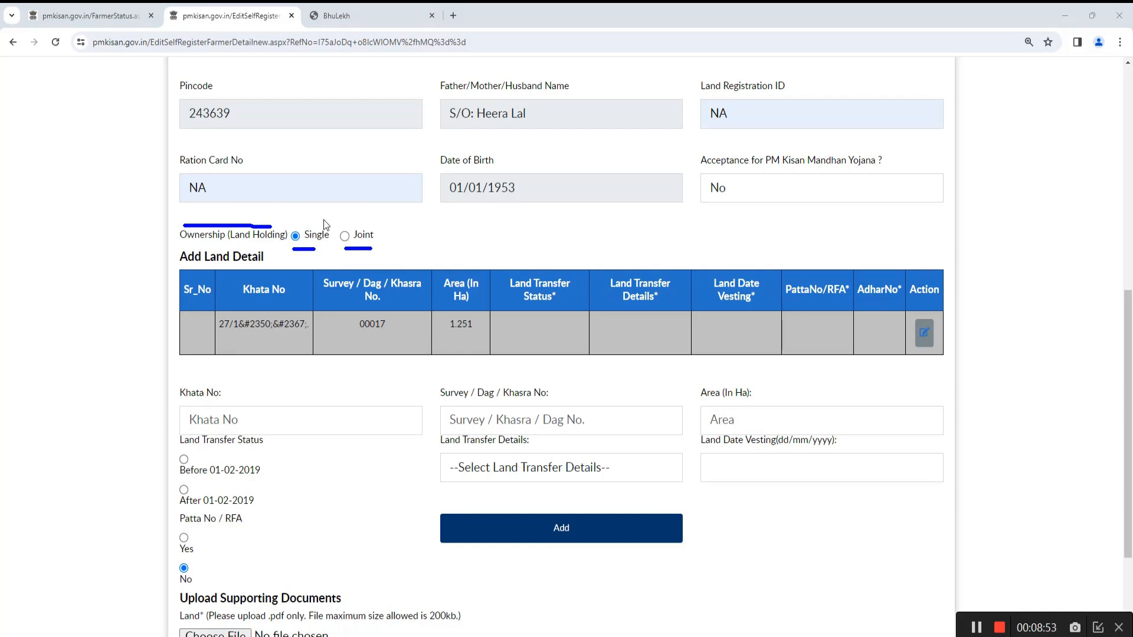
{"action": "mouse_move", "coordinate": [306, 209]}
{"action": "left_mouse_down"}
{"action": "mouse_move", "coordinate": [306, 221]}
{"action": "mouse_move", "coordinate": [373, 203]}
{"action": "left_mouse_up"}
Set the Ownership (Land Holding) option to Joint
{"action": "left_click", "coordinate": [346, 236]}
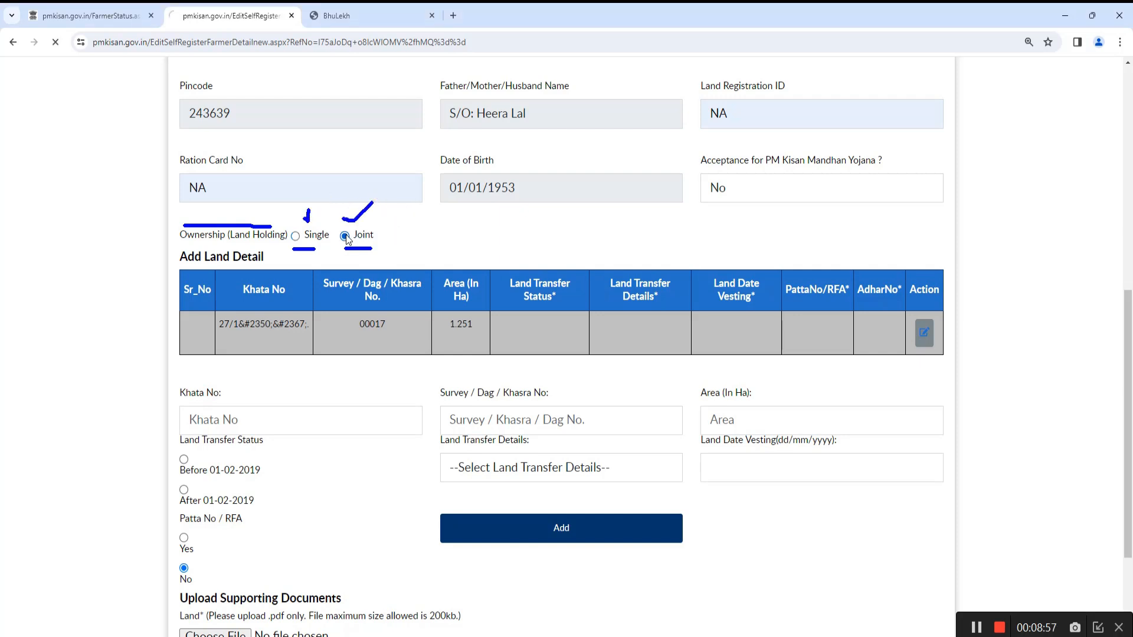
{"action": "key", "text": "Escape"}
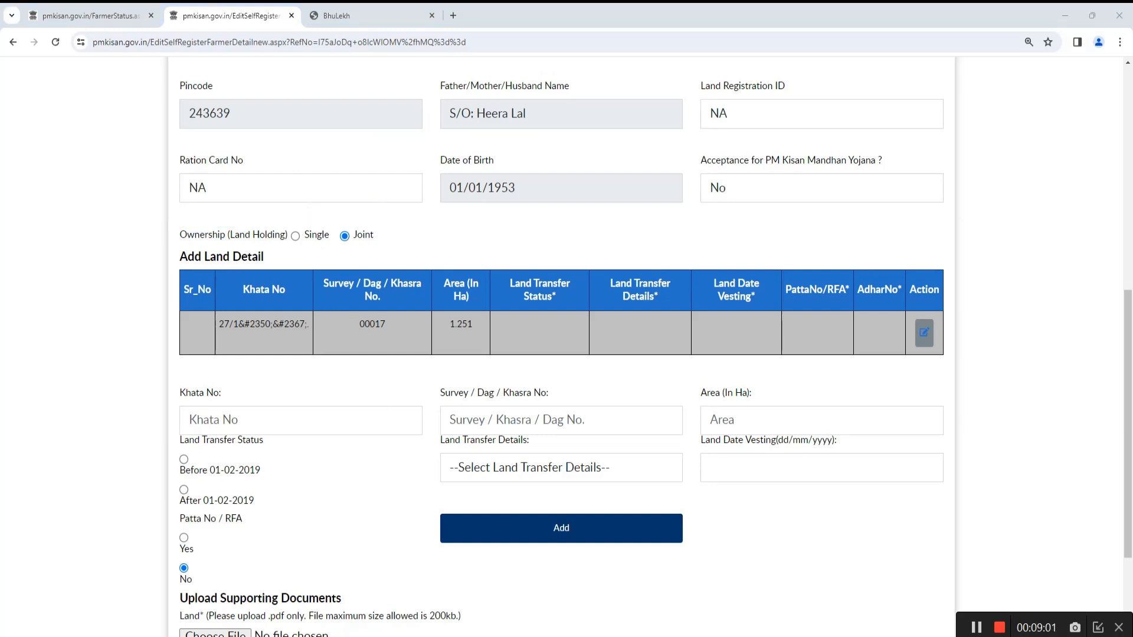
{"action": "left_click_drag", "start_coordinate": [171, 267], "coordinate": [253, 268]}
{"action": "mouse_move", "coordinate": [207, 337]}
{"action": "left_mouse_down"}
{"action": "mouse_move", "coordinate": [257, 343]}
{"action": "mouse_move", "coordinate": [313, 322]}
{"action": "mouse_move", "coordinate": [212, 308]}
{"action": "mouse_move", "coordinate": [199, 334]}
{"action": "left_mouse_up"}
{"action": "mouse_move", "coordinate": [356, 337]}
{"action": "left_mouse_down"}
{"action": "mouse_move", "coordinate": [387, 310]}
{"action": "mouse_move", "coordinate": [354, 334]}
{"action": "left_mouse_up"}
{"action": "mouse_move", "coordinate": [437, 332]}
{"action": "left_mouse_down"}
{"action": "mouse_move", "coordinate": [484, 339]}
{"action": "mouse_move", "coordinate": [403, 322]}
{"action": "left_mouse_up"}
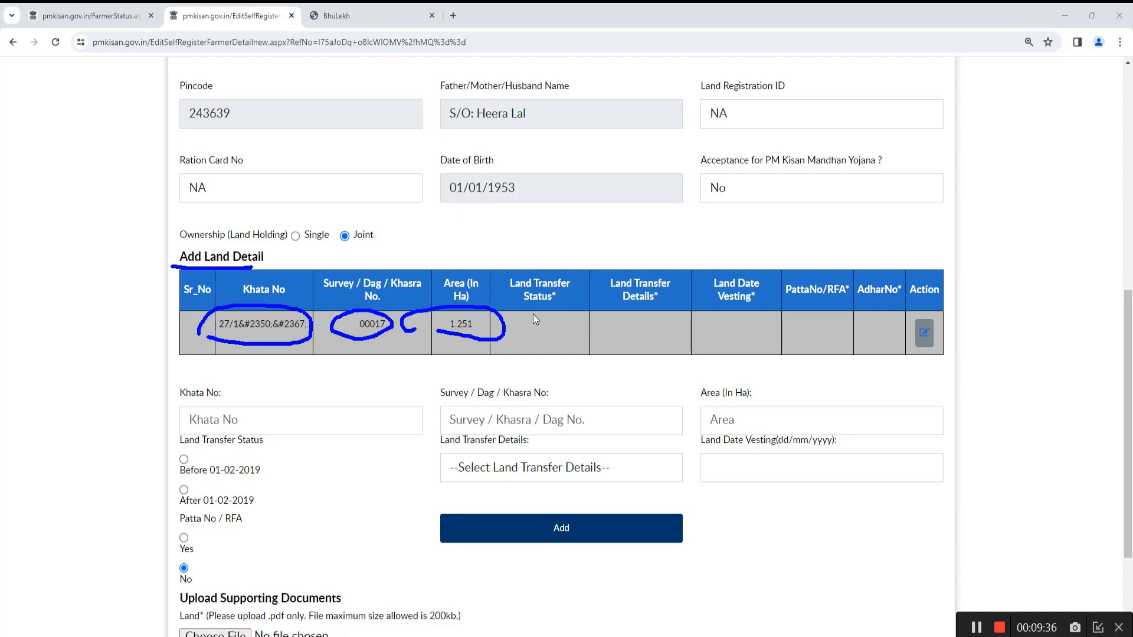
{"action": "left_click_drag", "start_coordinate": [595, 326], "coordinate": [658, 327]}
{"action": "mouse_move", "coordinate": [937, 311]}
{"action": "left_mouse_down"}
{"action": "mouse_move", "coordinate": [888, 356]}
{"action": "mouse_move", "coordinate": [938, 315]}
{"action": "mouse_move", "coordinate": [892, 304]}
{"action": "left_mouse_up"}
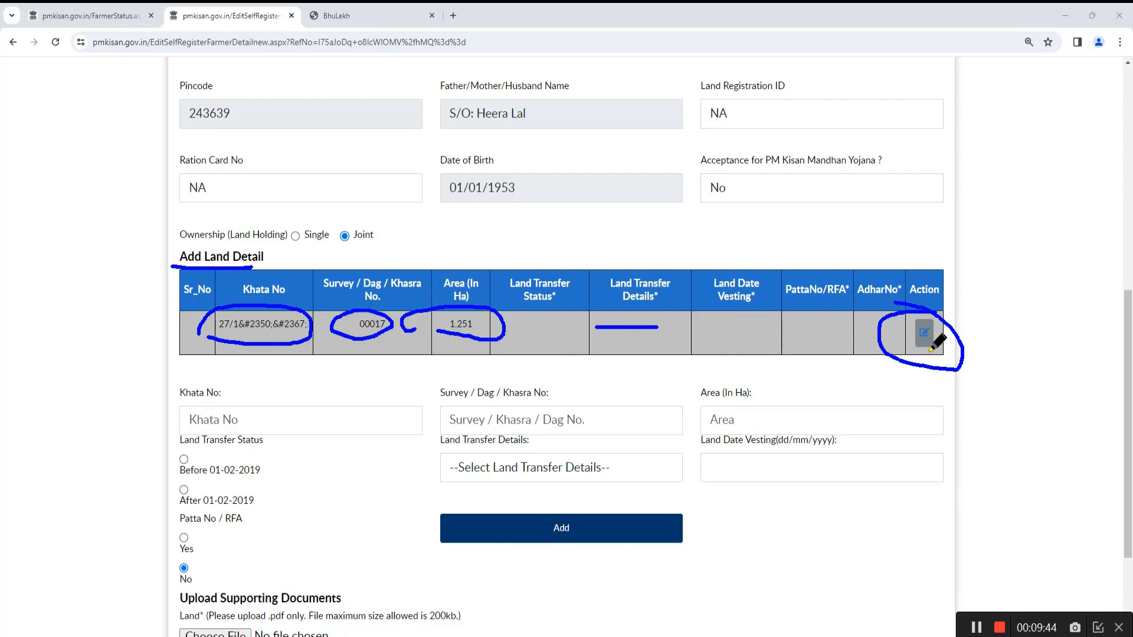
{"action": "left_click_drag", "start_coordinate": [932, 353], "coordinate": [969, 298]}
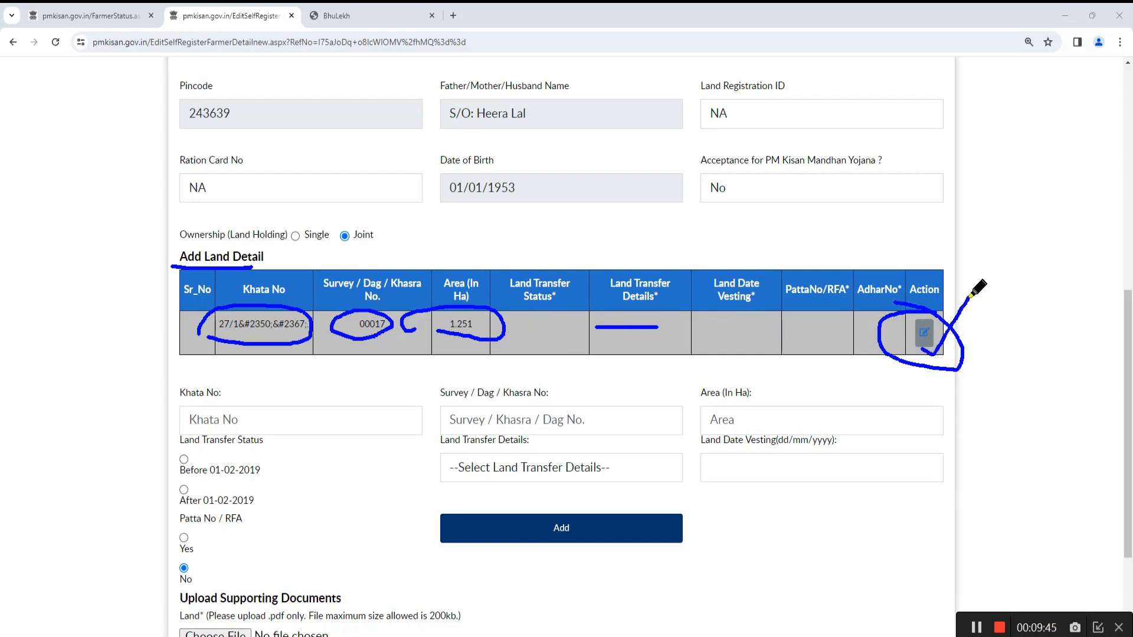
Open the existing land detail entry for editing and clear its Khata No
{"action": "left_click", "coordinate": [925, 344]}
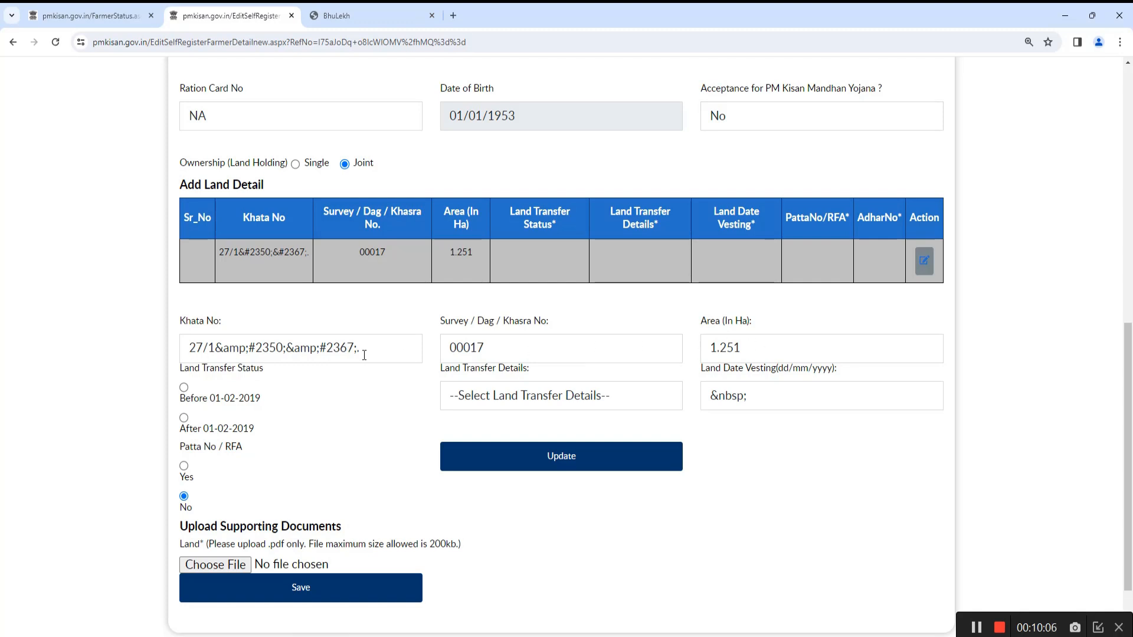
{"action": "left_click", "coordinate": [384, 353]}
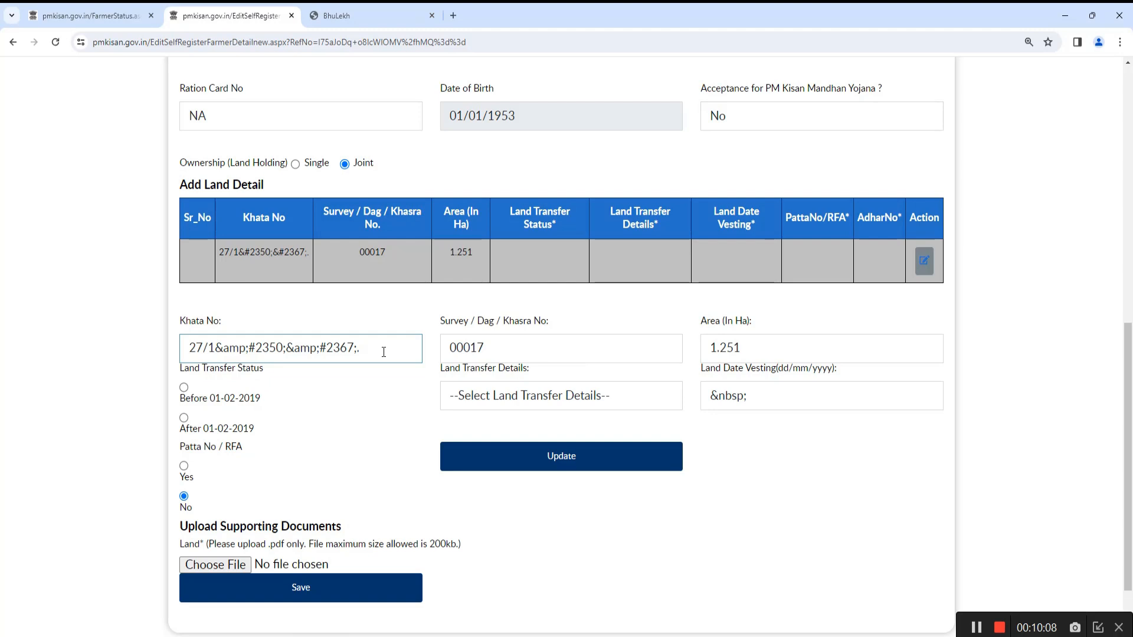
{"action": "key", "text": "BackSpace"}
{"action": "key", "text": "BackSpace"}
{"action": "key", "text": "BackSpace"}
{"action": "key", "text": "BackSpace"}
{"action": "key", "text": "BackSpace"}
{"action": "key", "text": "BackSpace"}
{"action": "key", "text": "BackSpace"}
{"action": "key", "text": "BackSpace"}
{"action": "key", "text": "BackSpace"}
{"action": "key", "text": "BackSpace"}
{"action": "key", "text": "BackSpace"}
{"action": "key", "text": "BackSpace"}
{"action": "key", "text": "BackSpace"}
{"action": "key", "text": "BackSpace"}
{"action": "key", "text": "BackSpace"}
{"action": "key", "text": "BackSpace"}
{"action": "key", "text": "BackSpace"}
{"action": "key", "text": "BackSpace"}
{"action": "key", "text": "BackSpace"}
{"action": "key", "text": "BackSpace"}
{"action": "key", "text": "BackSpace"}
{"action": "key", "text": "BackSpace"}
{"action": "key", "text": "BackSpace"}
{"action": "key", "text": "BackSpace"}
{"action": "key", "text": "BackSpace"}
{"action": "key", "text": "BackSpace"}
{"action": "key", "text": "BackSpace"}
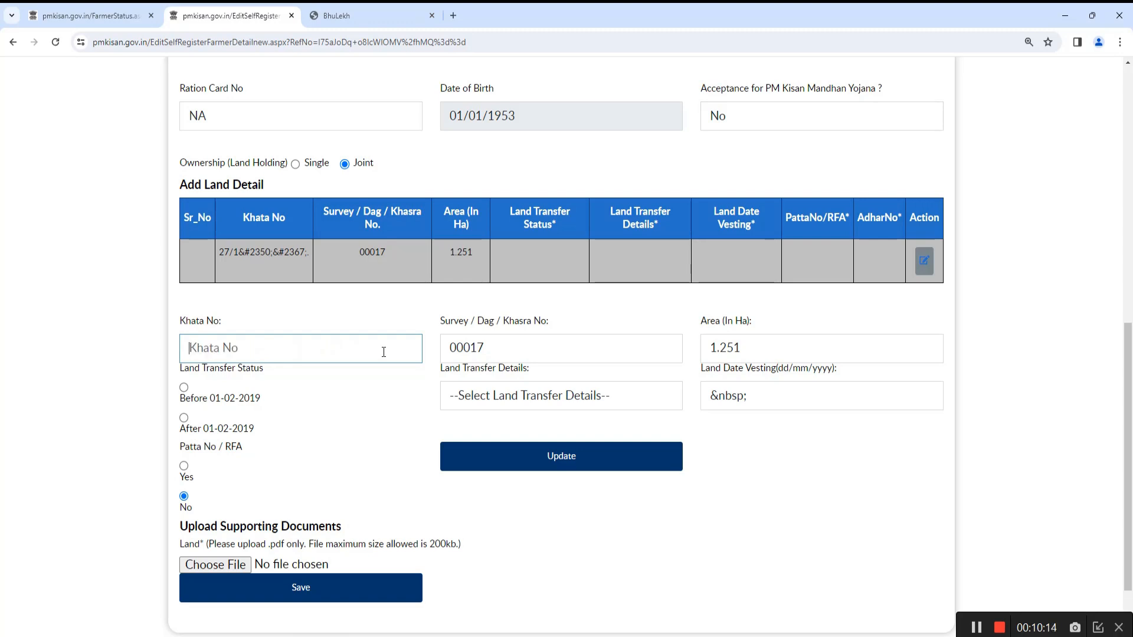
Clear the Survey / Dag / Khasra No and the Area values of the land entry being edited
{"action": "left_click", "coordinate": [508, 350]}
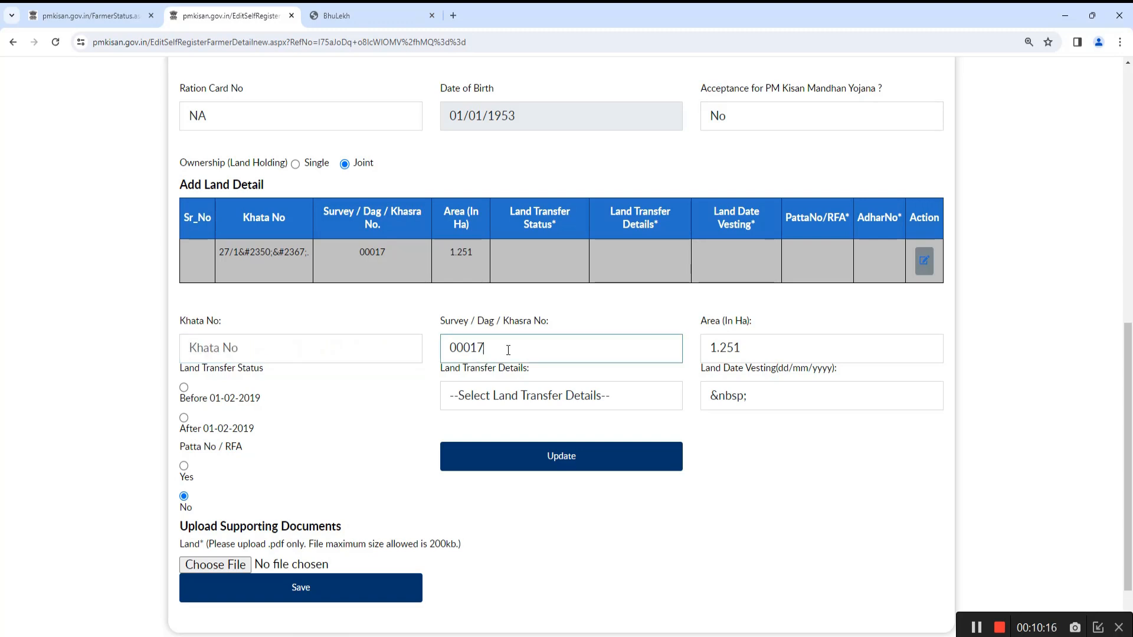
{"action": "key", "text": "BackSpace"}
{"action": "key", "text": "BackSpace"}
{"action": "key", "text": "BackSpace"}
{"action": "key", "text": "BackSpace"}
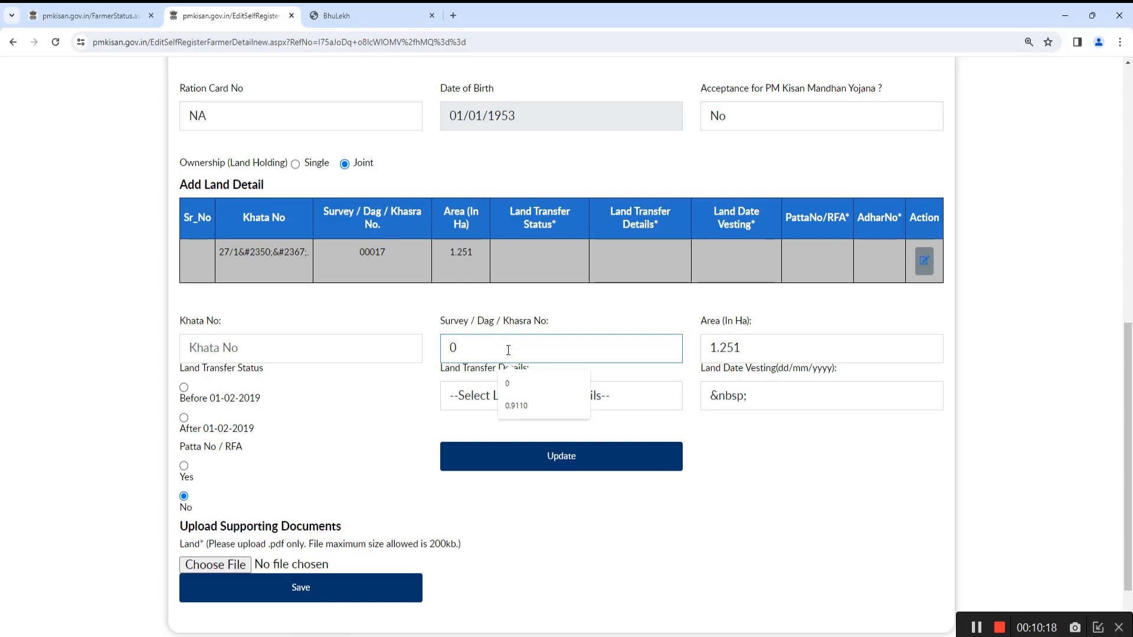
{"action": "key", "text": "BackSpace"}
{"action": "left_click", "coordinate": [754, 347]}
{"action": "left_click", "coordinate": [977, 629]}
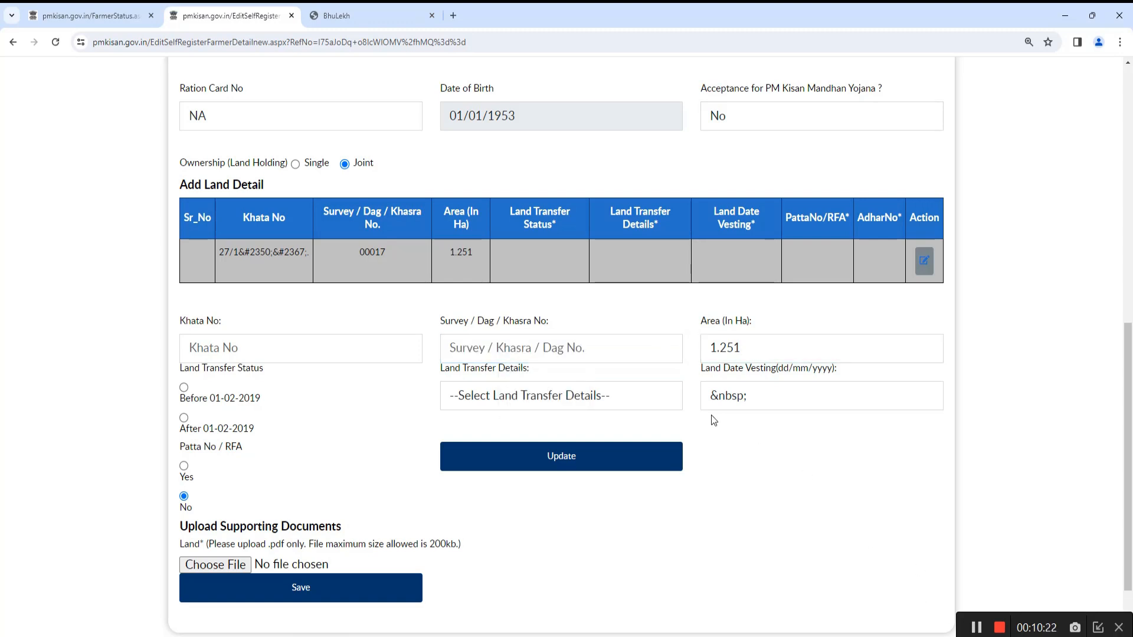
{"action": "left_click", "coordinate": [752, 350]}
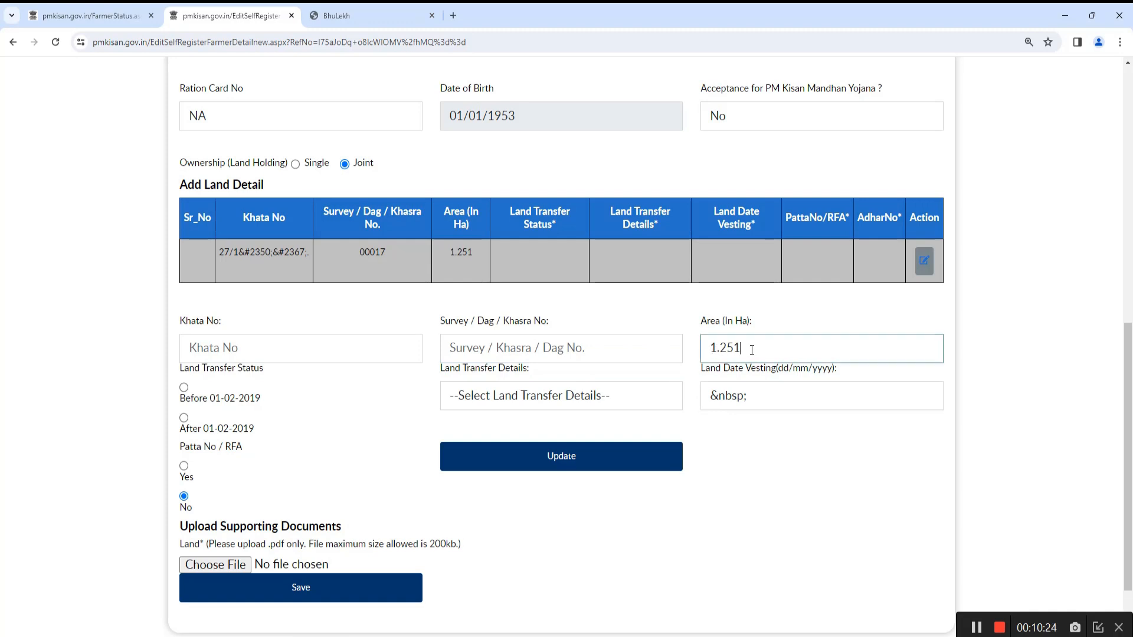
{"action": "key", "text": "BackSpace"}
{"action": "key", "text": "BackSpace"}
{"action": "key", "text": "BackSpace"}
{"action": "key", "text": "BackSpace"}
{"action": "left_click", "coordinate": [768, 499]}
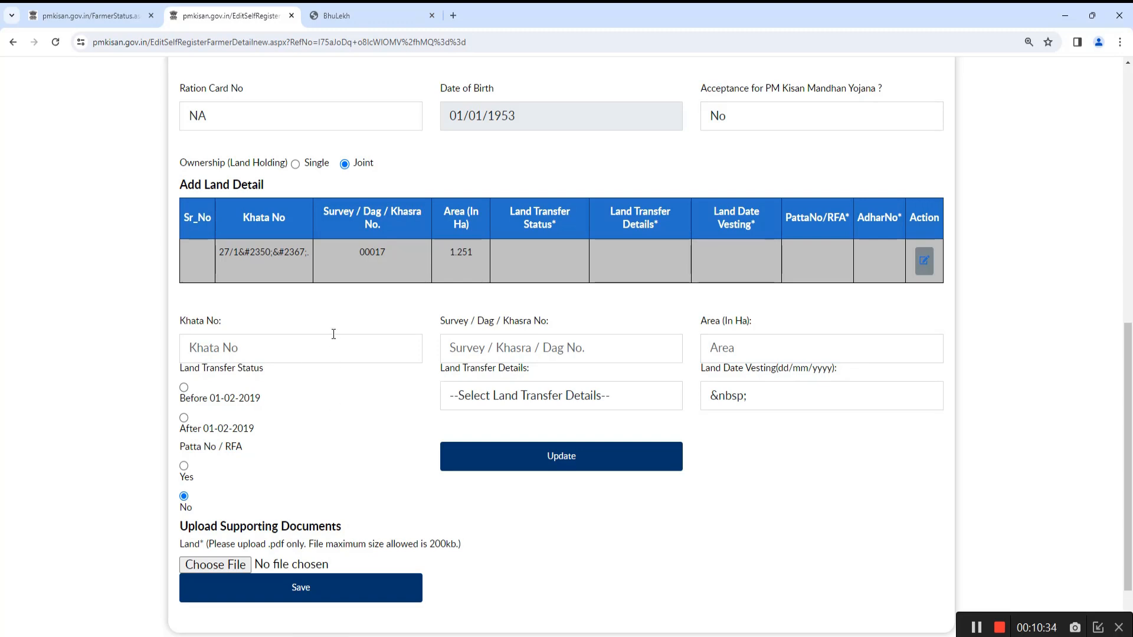
Enter 00101 as the Khata No and 141 as the Survey / Dag / Khasra No of the land entry
{"action": "left_click", "coordinate": [346, 349]}
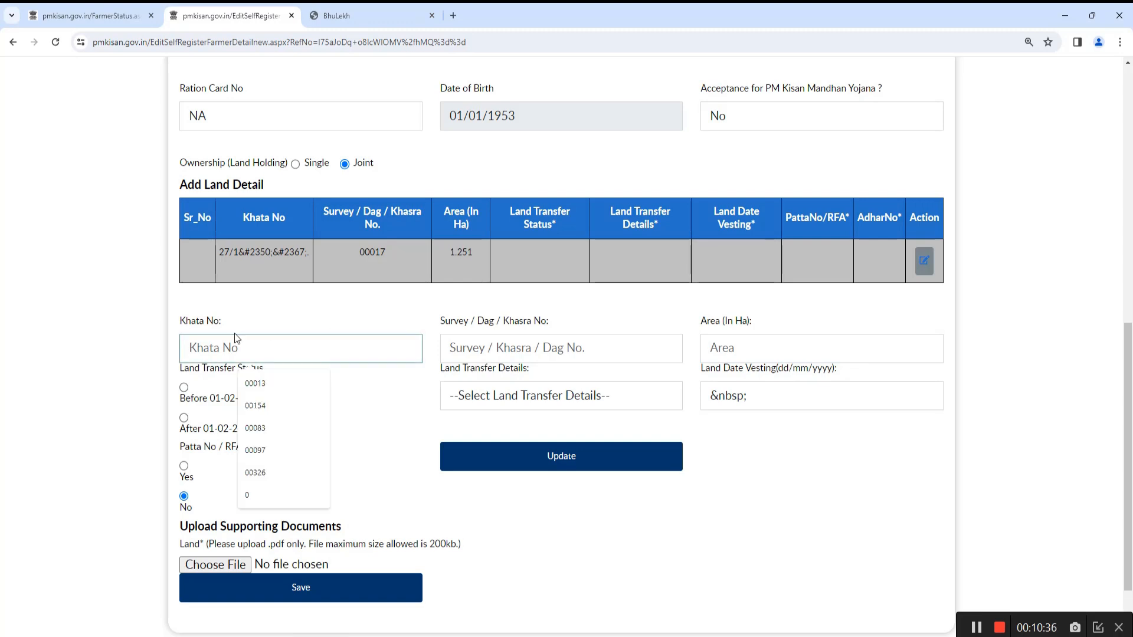
{"action": "type", "text": "00101"}
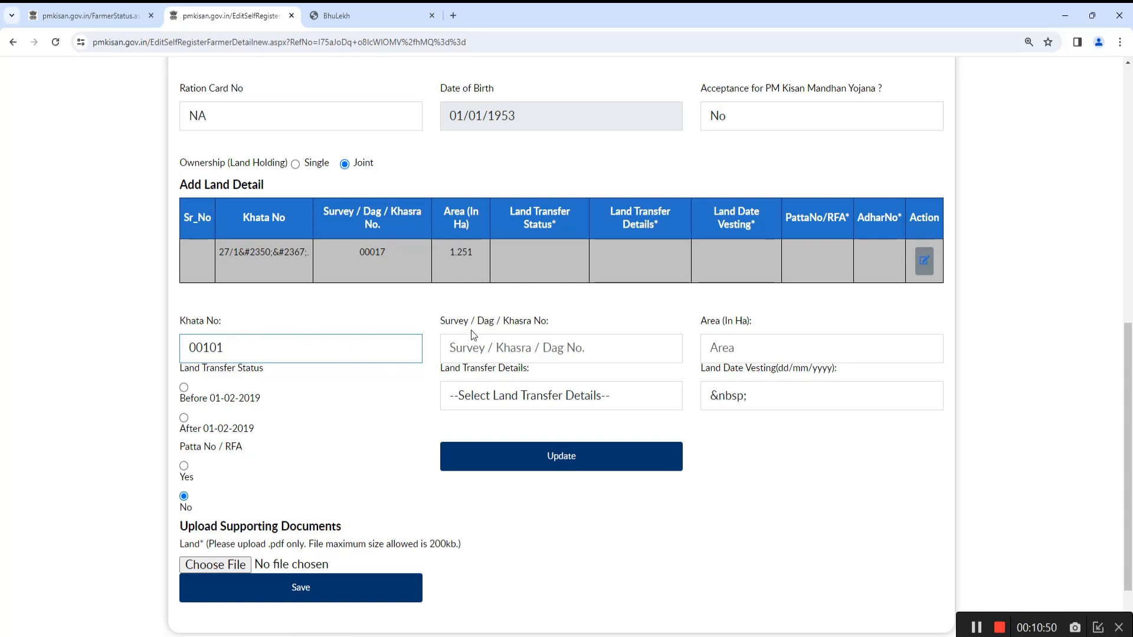
{"action": "left_click", "coordinate": [504, 354]}
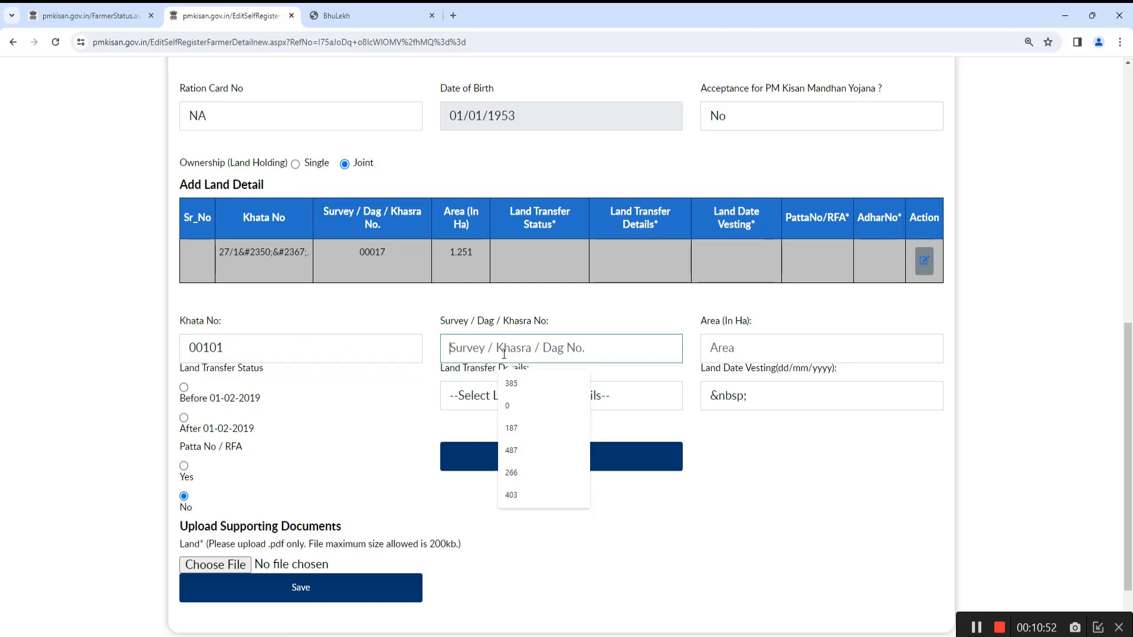
{"action": "left_click", "coordinate": [426, 326]}
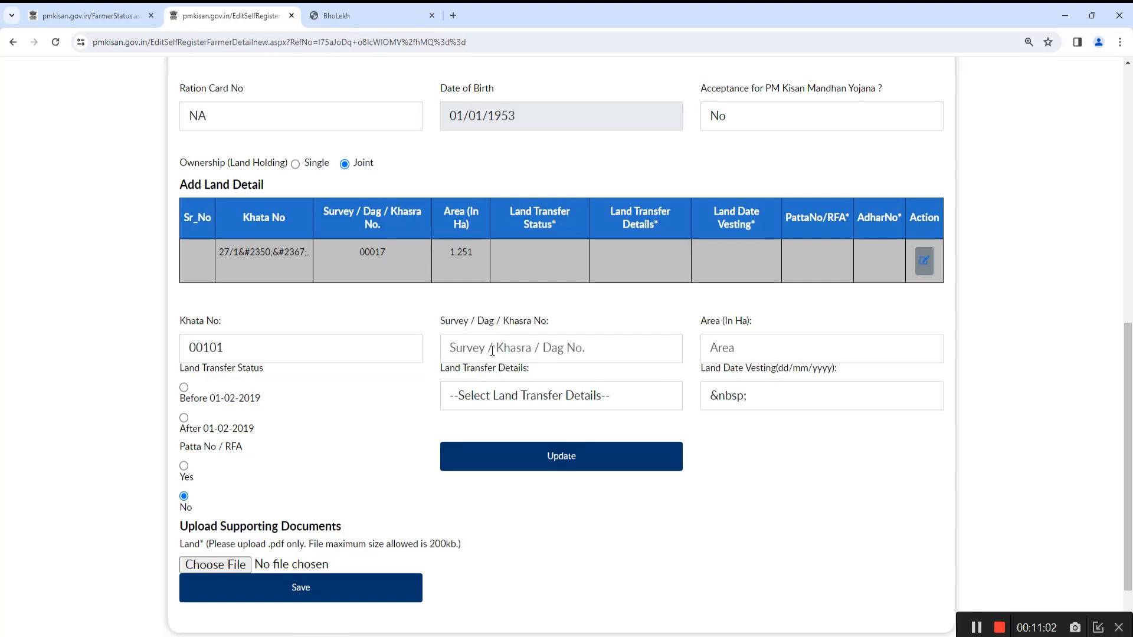
{"action": "left_click", "coordinate": [518, 349]}
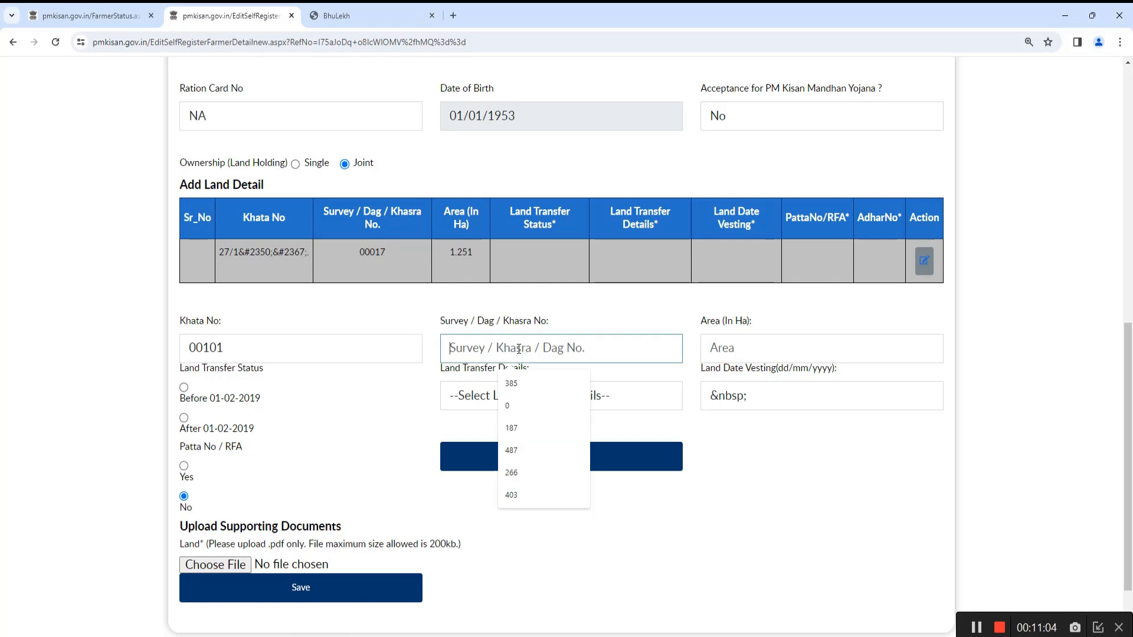
{"action": "type", "text": "141"}
{"action": "left_click", "coordinate": [566, 329]}
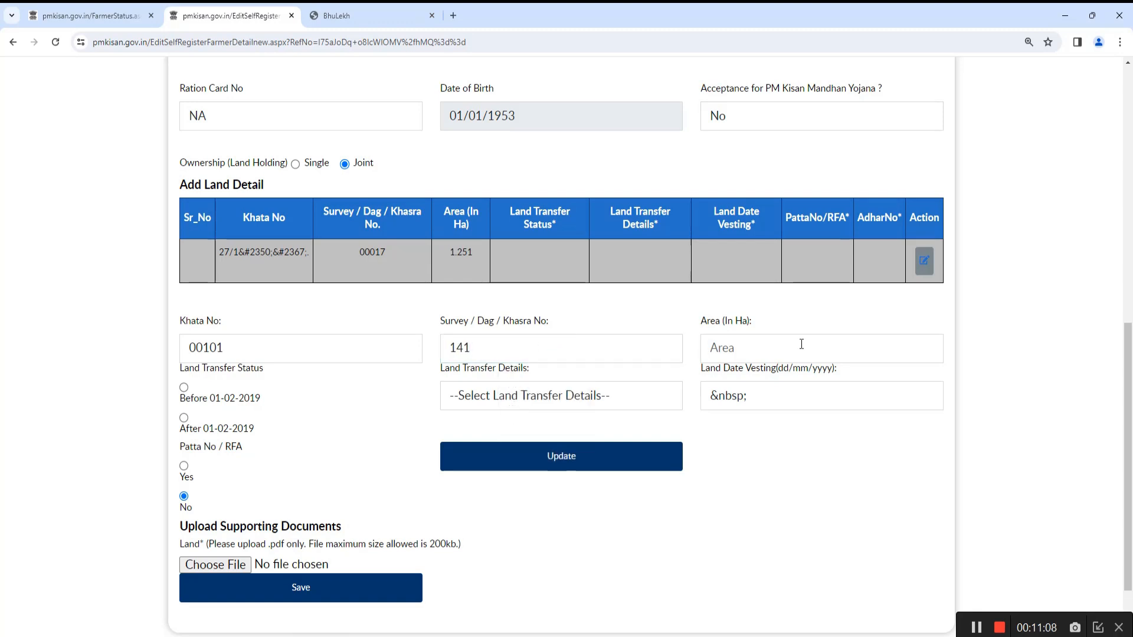
Set the land entry's Area to 0.101 ha
{"action": "left_click", "coordinate": [725, 345]}
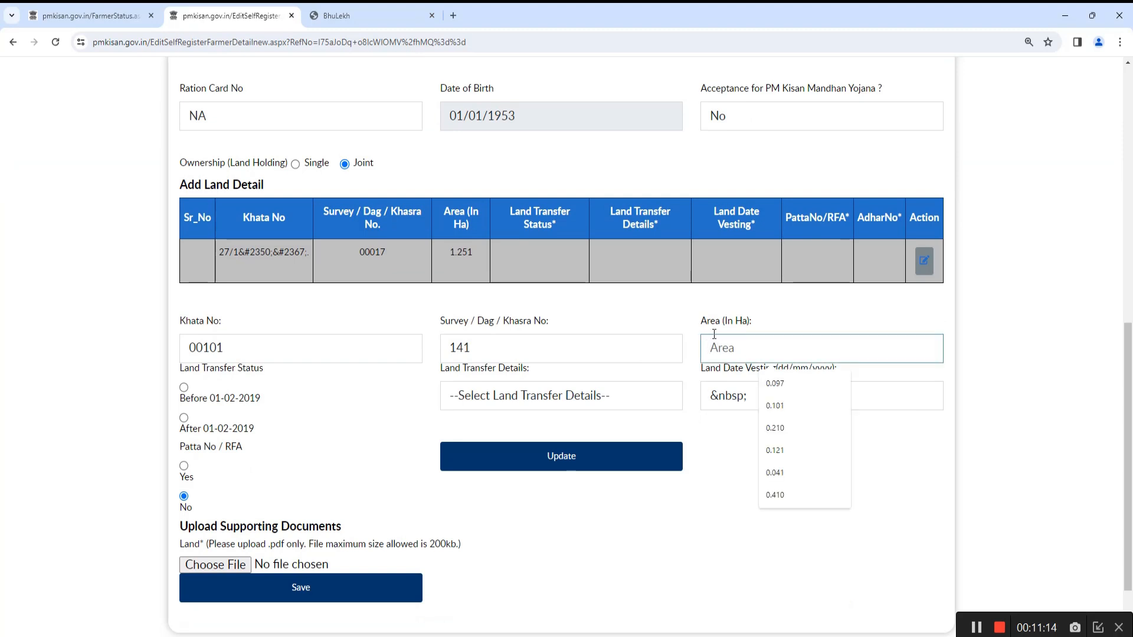
{"action": "left_click", "coordinate": [727, 320]}
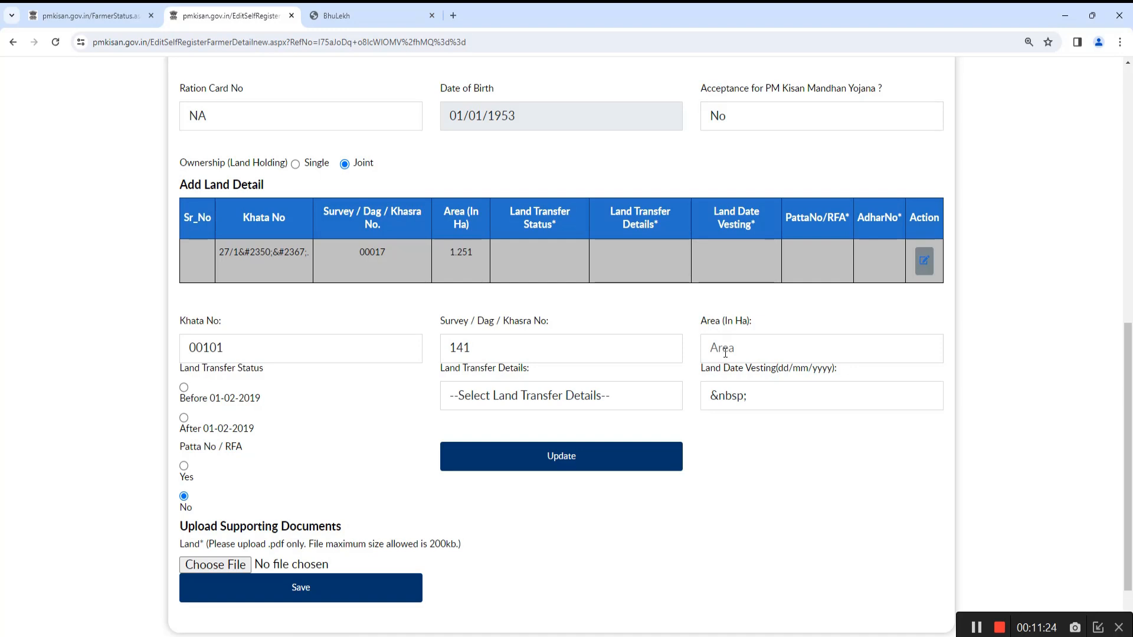
{"action": "left_click", "coordinate": [976, 627]}
{"action": "left_click", "coordinate": [976, 627]}
{"action": "left_click", "coordinate": [731, 347]}
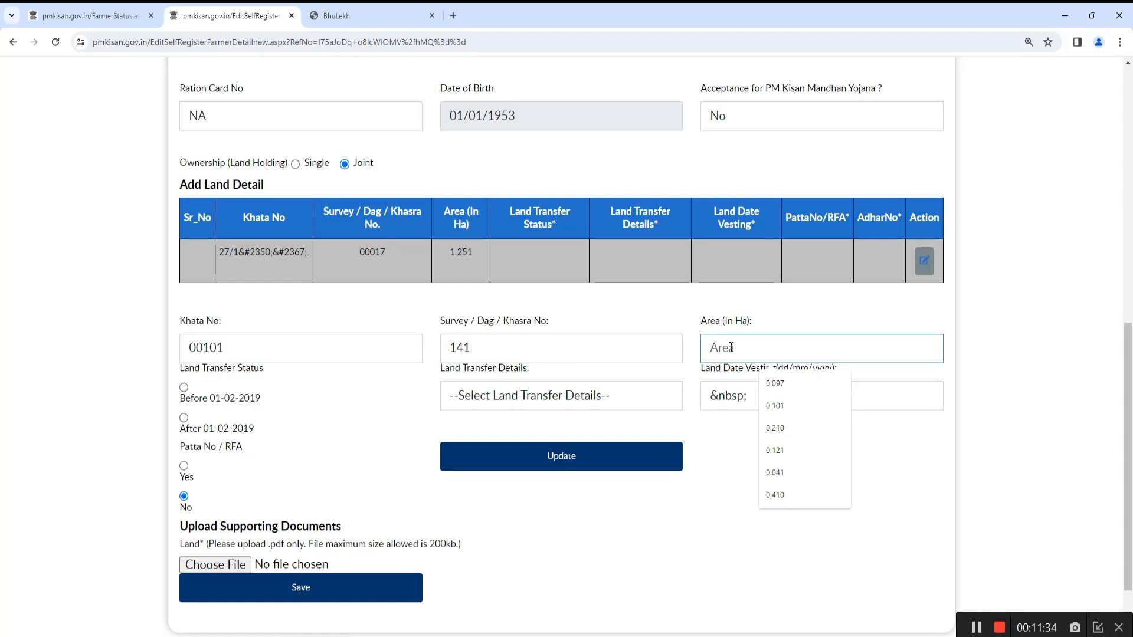
{"action": "type", "text": "0.102"}
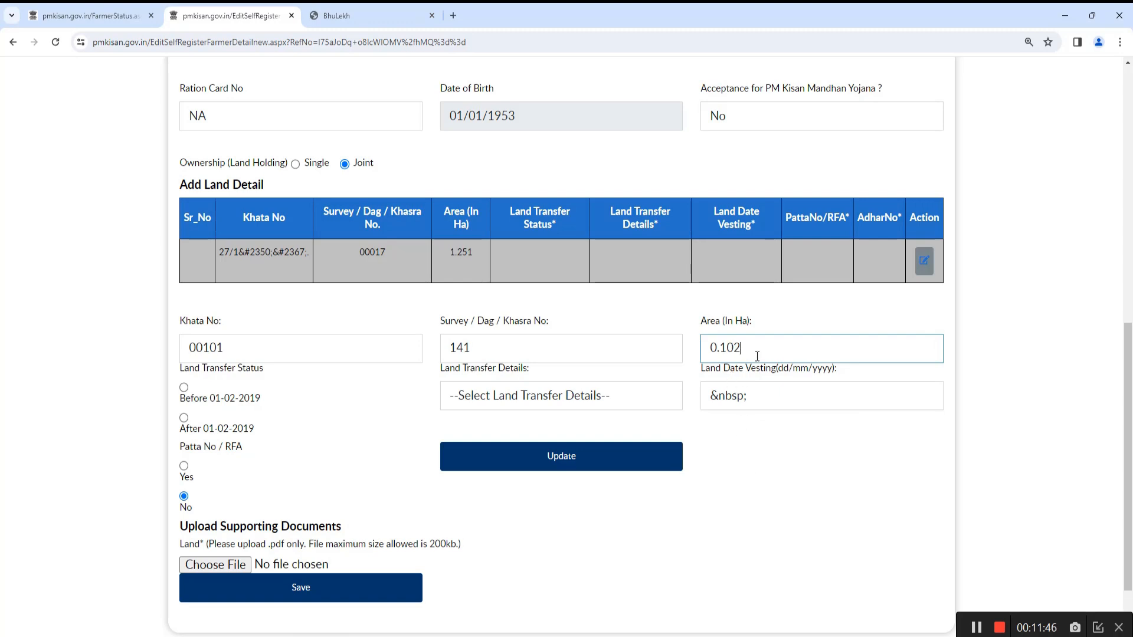
{"action": "key", "text": "BackSpace"}
{"action": "type", "text": "1"}
{"action": "left_click", "coordinate": [794, 452]}
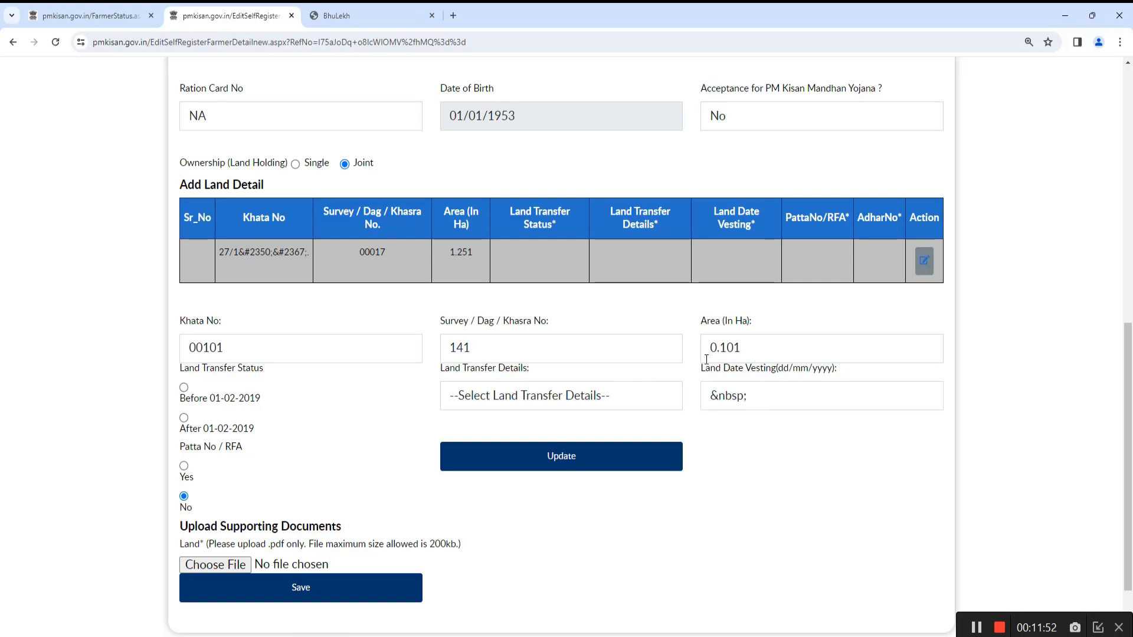
Set the Land Transfer Status to Before 01-02-2019 and Patta No / RFA to No
{"action": "left_click", "coordinate": [183, 388]}
{"action": "left_click", "coordinate": [184, 417]}
{"action": "mouse_move", "coordinate": [255, 426]}
{"action": "left_mouse_down"}
{"action": "mouse_move", "coordinate": [283, 446]}
{"action": "mouse_move", "coordinate": [252, 450]}
{"action": "mouse_move", "coordinate": [328, 446]}
{"action": "mouse_move", "coordinate": [305, 463]}
{"action": "left_mouse_up"}
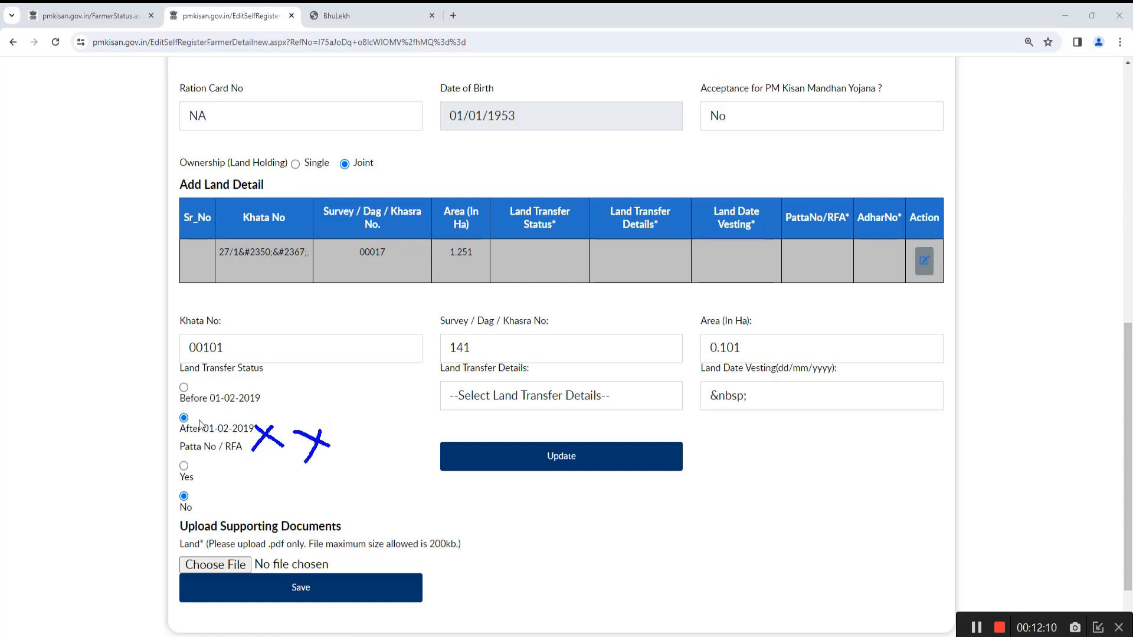
{"action": "left_click", "coordinate": [183, 388]}
{"action": "left_click", "coordinate": [231, 636]}
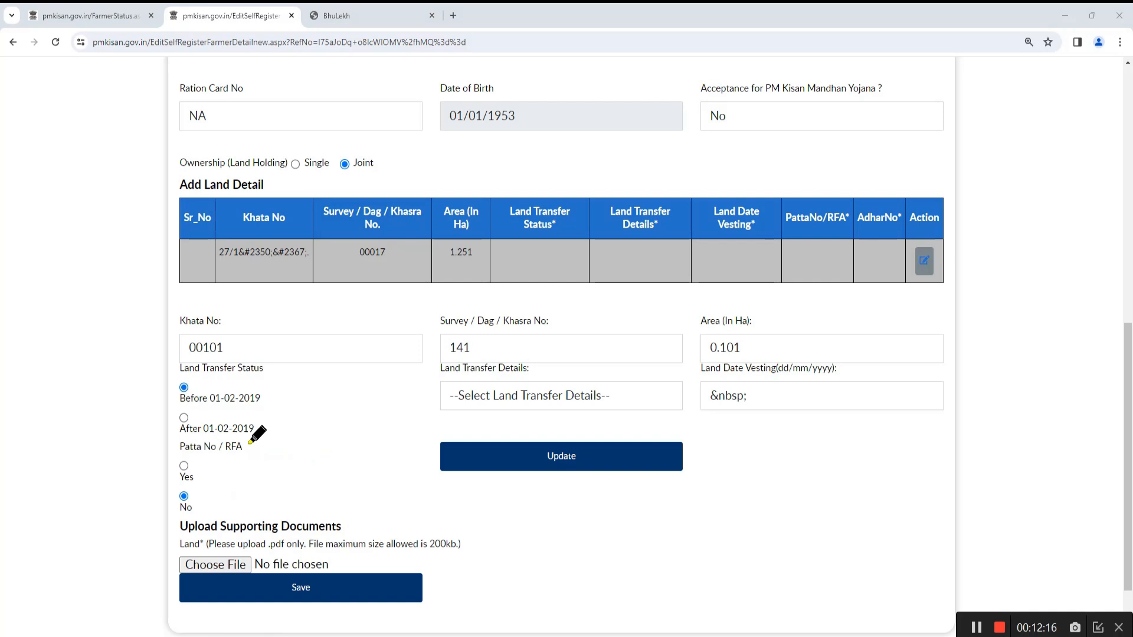
{"action": "left_click_drag", "start_coordinate": [268, 395], "coordinate": [295, 386]}
{"action": "left_click", "coordinate": [184, 466]}
{"action": "left_click", "coordinate": [184, 496]}
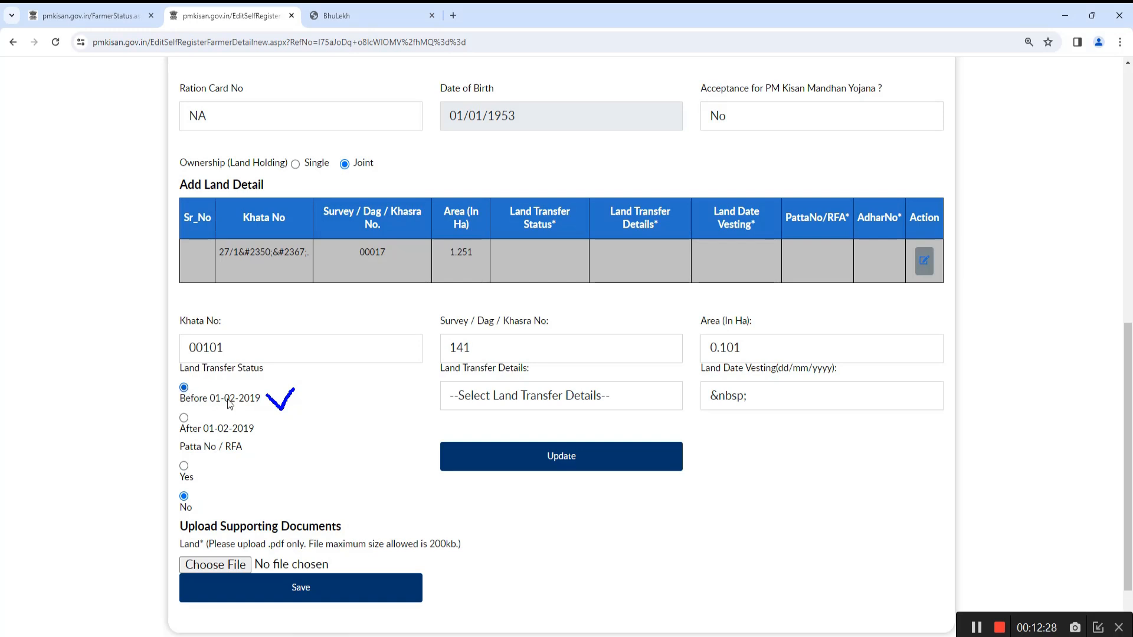
Choose Purchase of Land as the Land Transfer Details and set Patta No / RFA to Yes
{"action": "left_click", "coordinate": [481, 392]}
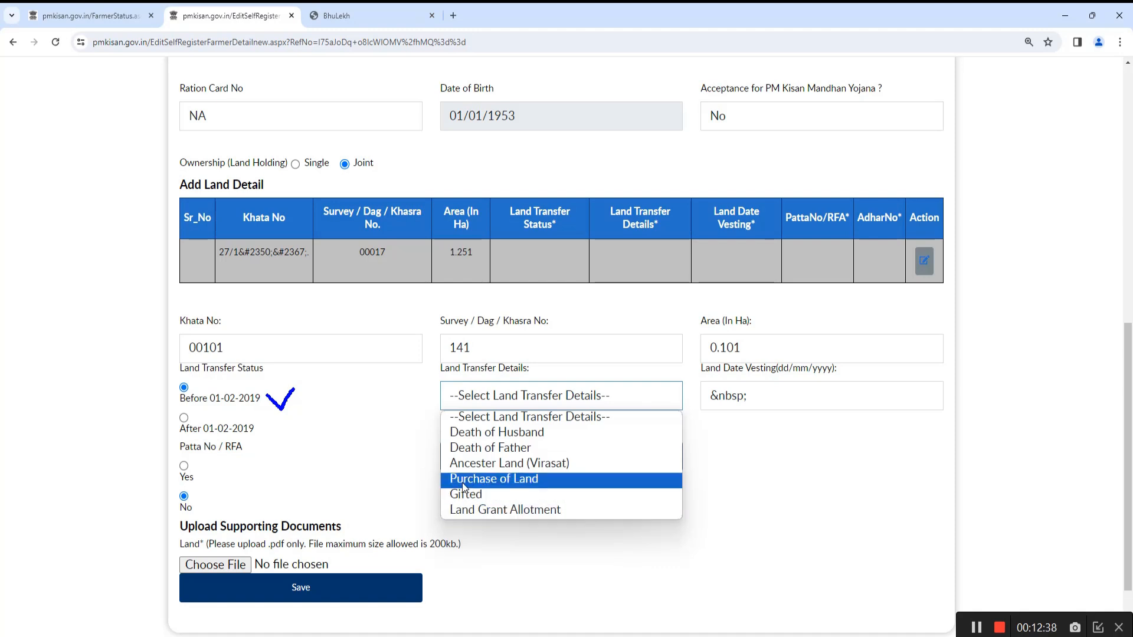
{"action": "left_click", "coordinate": [508, 479]}
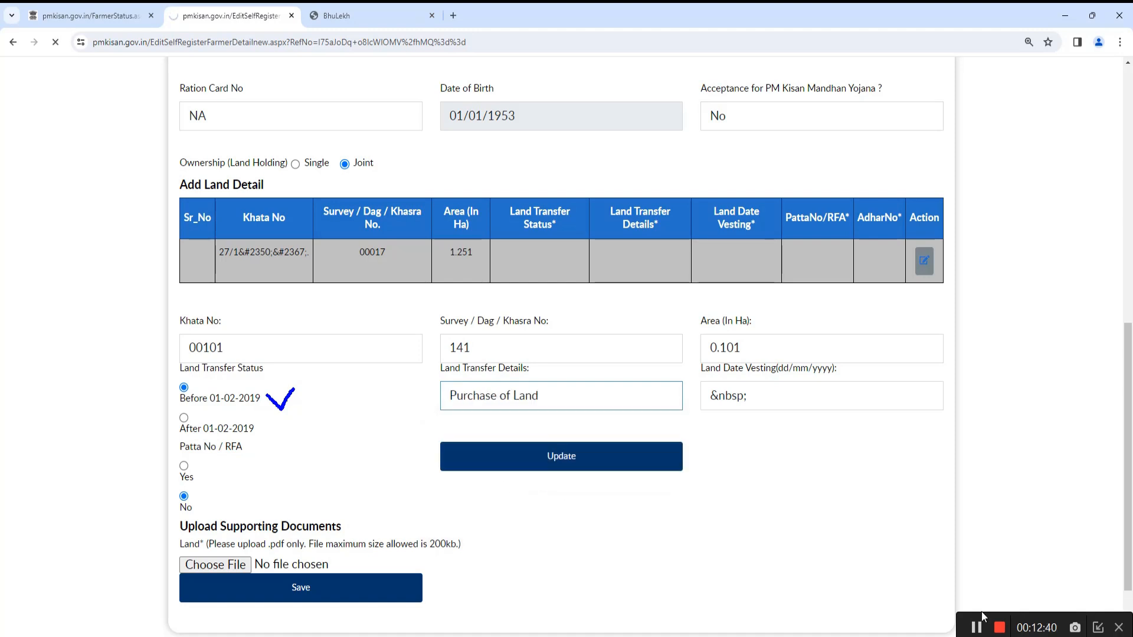
{"action": "left_click", "coordinate": [512, 399]}
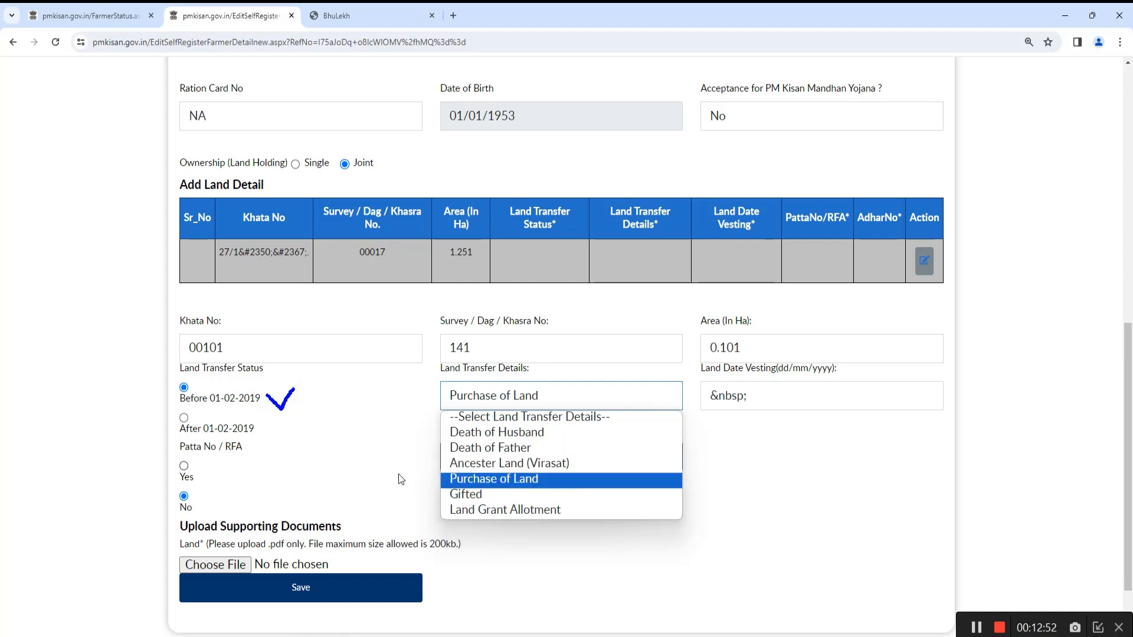
{"action": "left_click", "coordinate": [183, 466]}
Set the Land Date Vesting to 01/01/2005 and submit the update of the land entry
{"action": "left_click", "coordinate": [739, 400]}
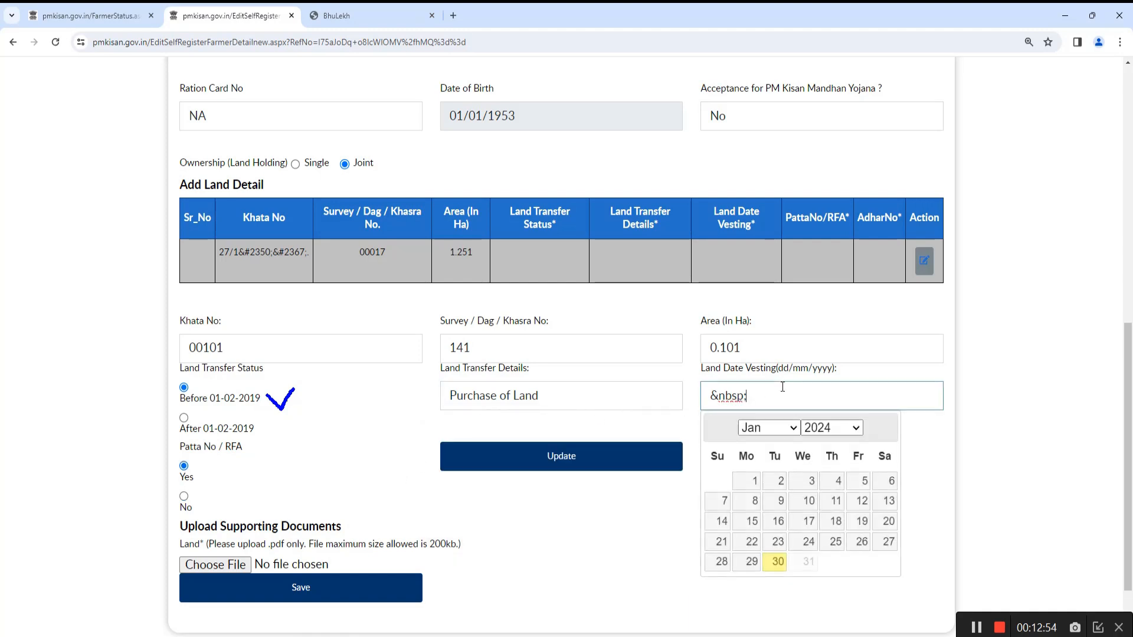
{"action": "left_click", "coordinate": [828, 429]}
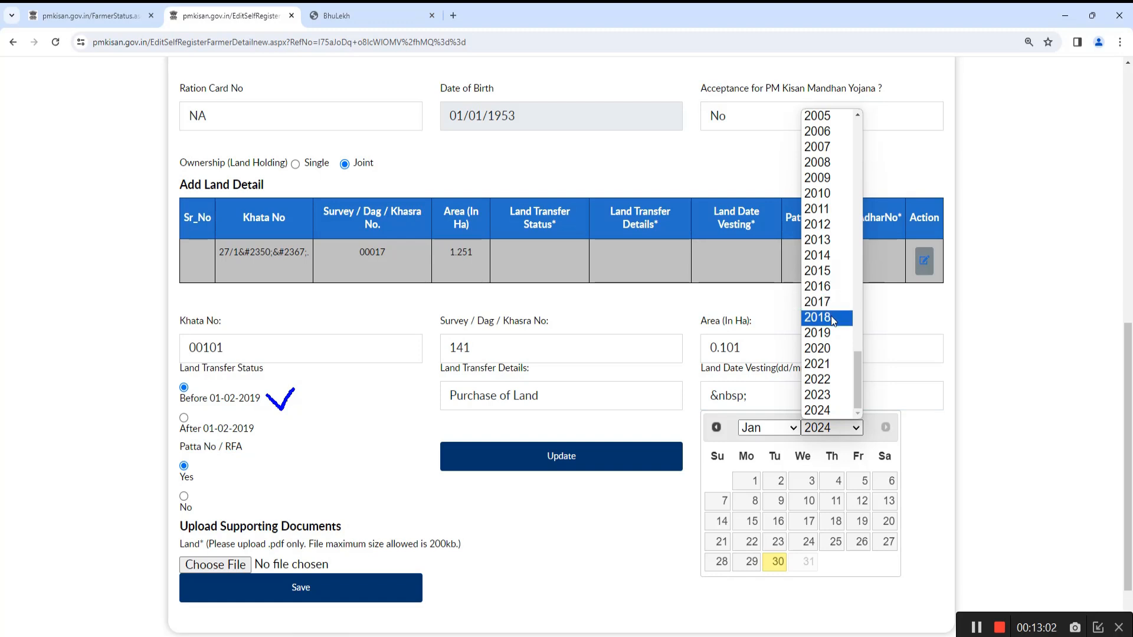
{"action": "left_click", "coordinate": [832, 275]}
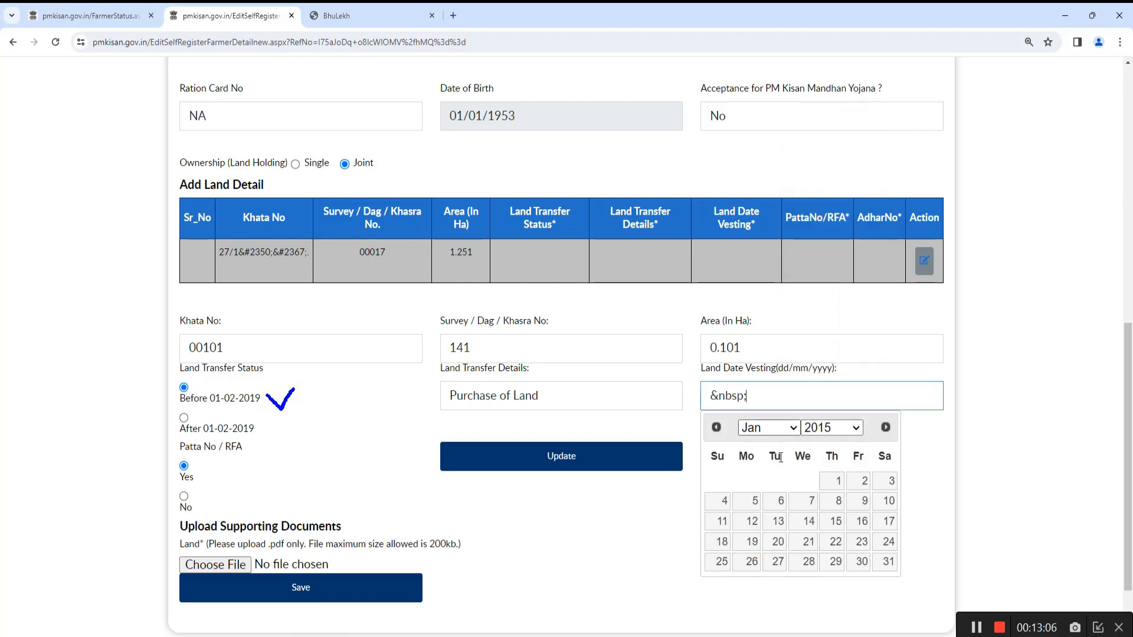
{"action": "left_click", "coordinate": [840, 435]}
{"action": "mouse_move", "coordinate": [857, 369]}
{"action": "left_mouse_down"}
{"action": "mouse_move", "coordinate": [864, 350]}
{"action": "mouse_move", "coordinate": [870, 359]}
{"action": "left_mouse_up"}
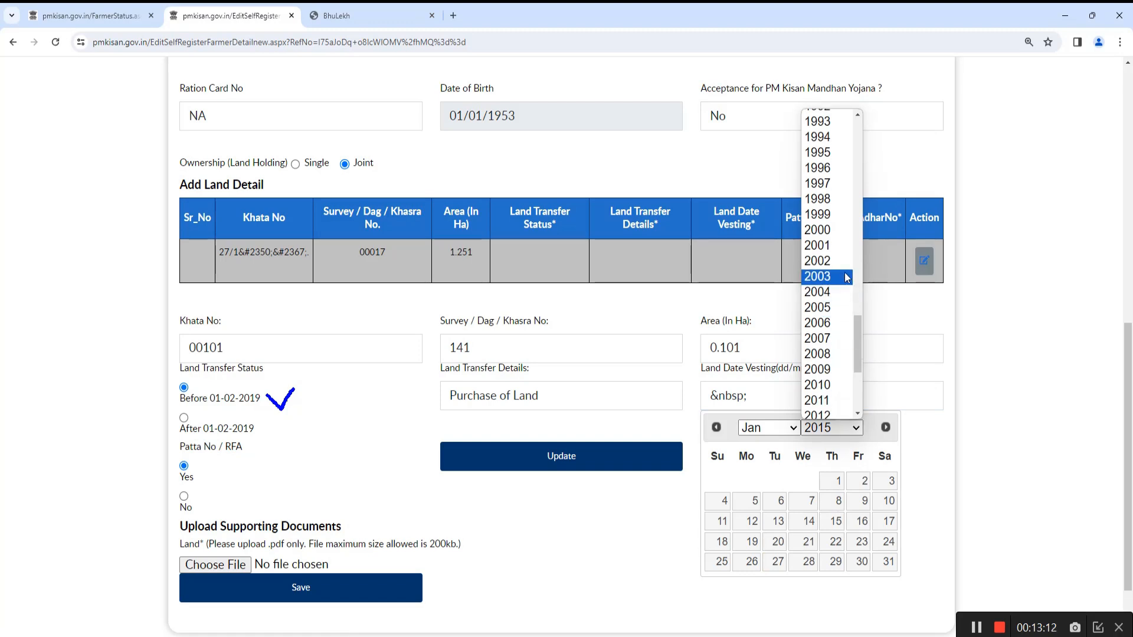
{"action": "left_click", "coordinate": [826, 308]}
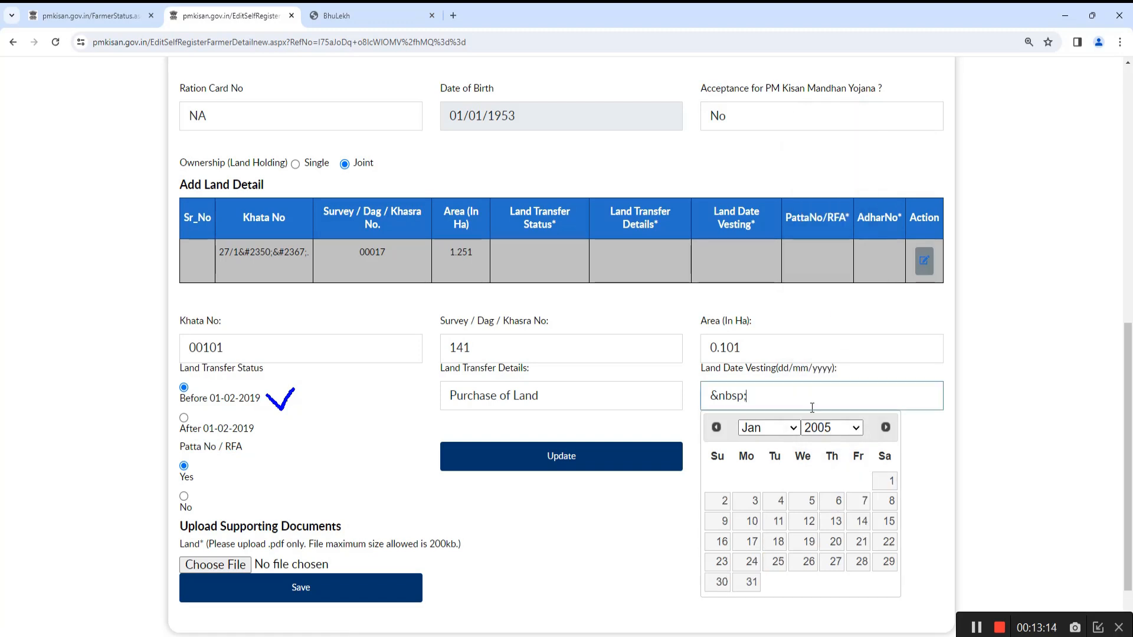
{"action": "left_click", "coordinate": [881, 480]}
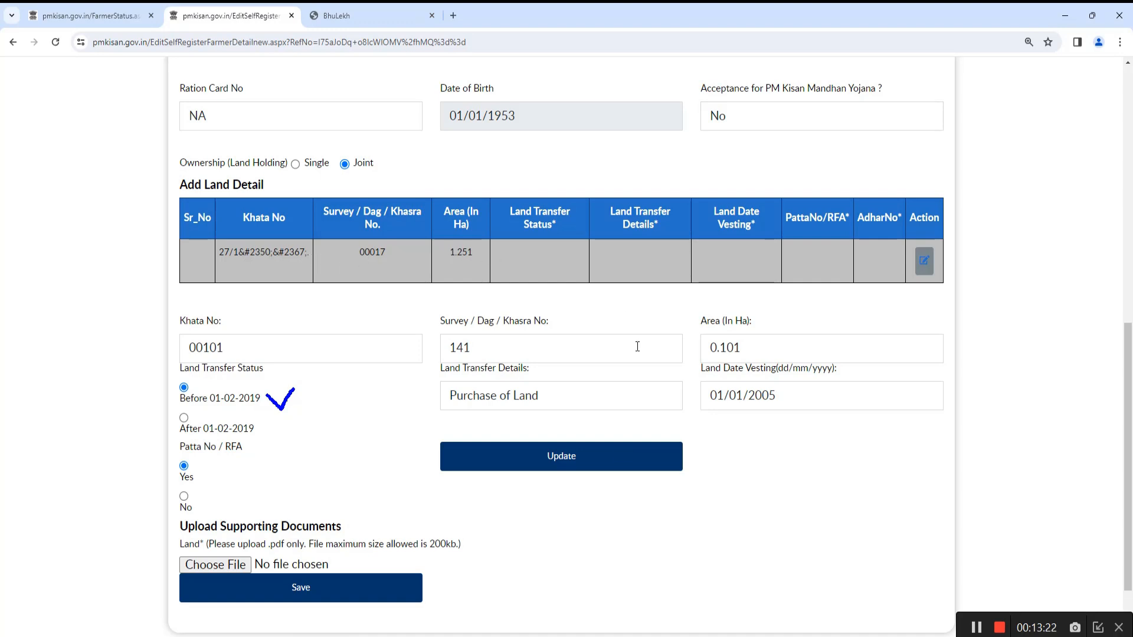
{"action": "left_click", "coordinate": [599, 462]}
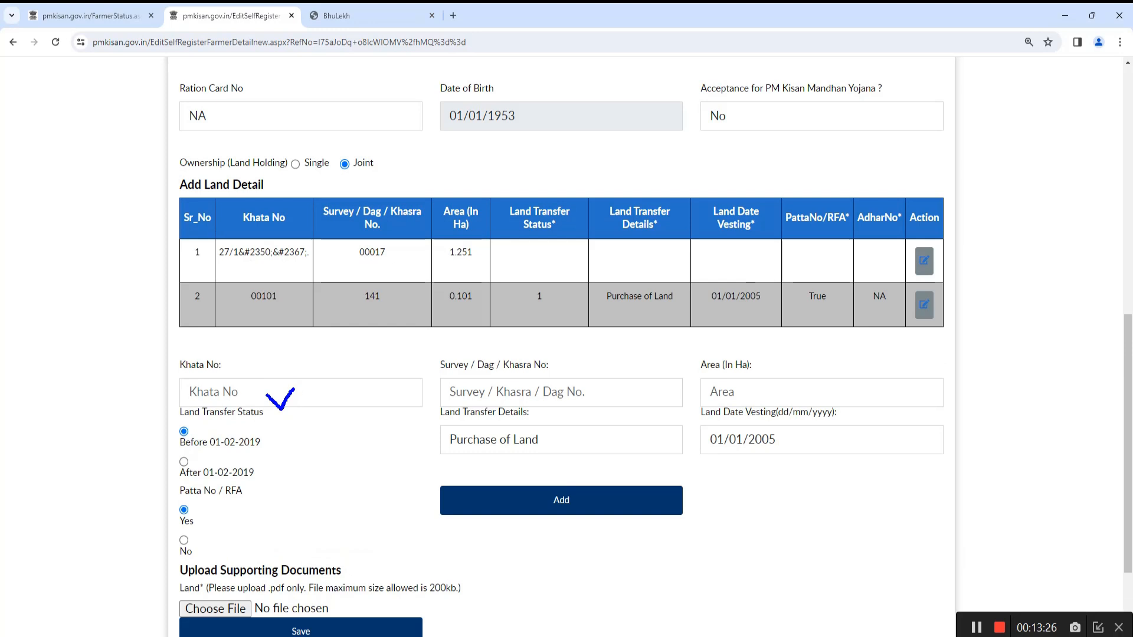
Review the khata, khasra, area, transfer, vesting and patta details of the second land entry and the first entry's khata number
{"action": "left_click_drag", "start_coordinate": [252, 309], "coordinate": [274, 306]}
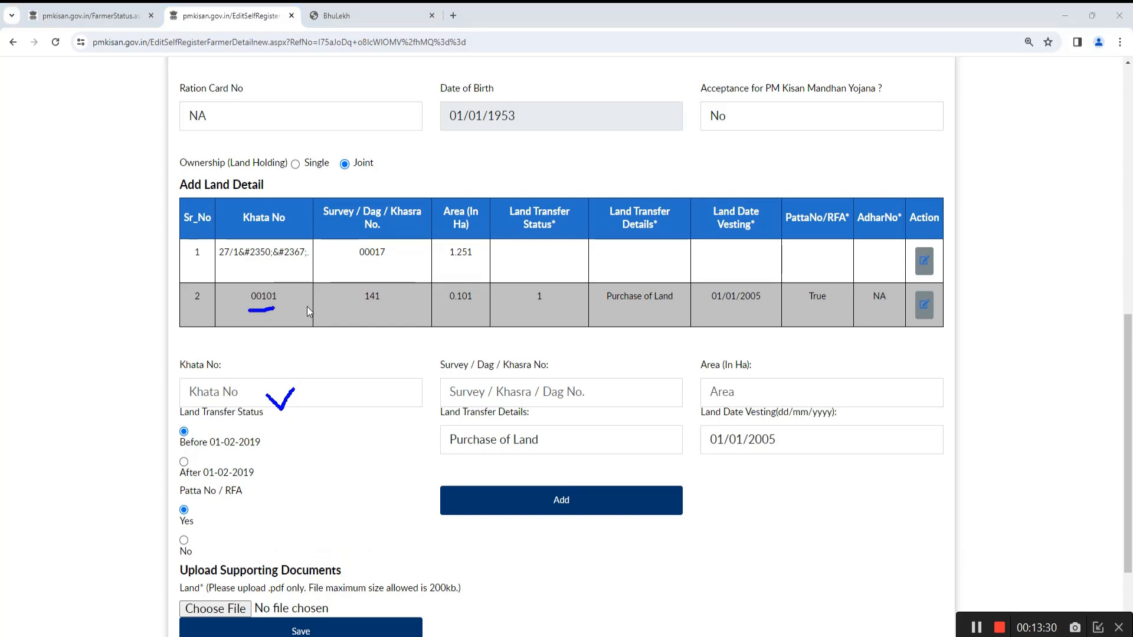
{"action": "left_click_drag", "start_coordinate": [362, 306], "coordinate": [389, 305]}
{"action": "left_click_drag", "start_coordinate": [457, 313], "coordinate": [885, 300]}
{"action": "left_click_drag", "start_coordinate": [265, 311], "coordinate": [274, 309]}
{"action": "mouse_move", "coordinate": [219, 262]}
{"action": "left_mouse_down"}
{"action": "mouse_move", "coordinate": [308, 259]}
{"action": "mouse_move", "coordinate": [309, 248]}
{"action": "mouse_move", "coordinate": [298, 267]}
{"action": "left_mouse_up"}
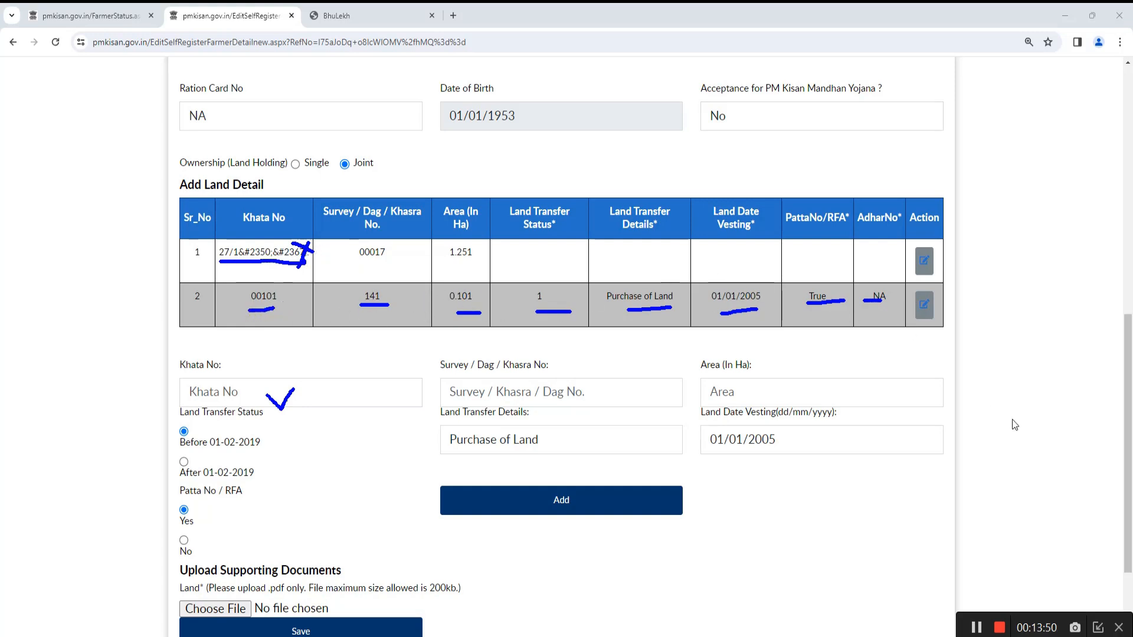
Check the required file format and maximum size for the land document under Upload Supporting Documents
{"action": "scroll", "coordinate": [1014, 425], "scroll_direction": "down", "scroll_amount": 2}
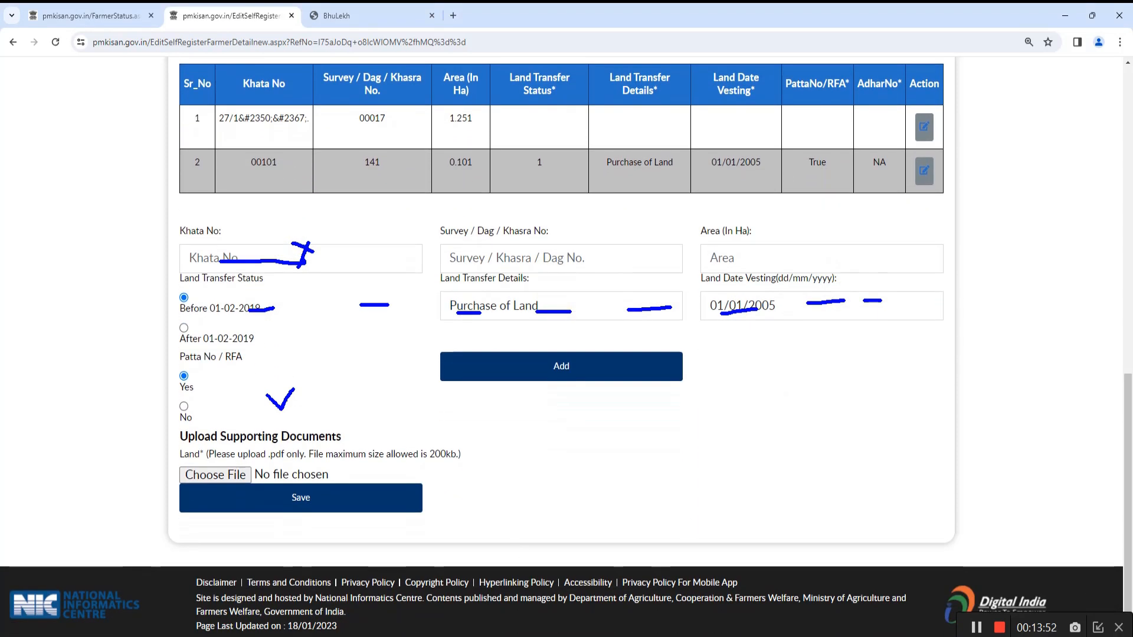
{"action": "key", "text": "Escape"}
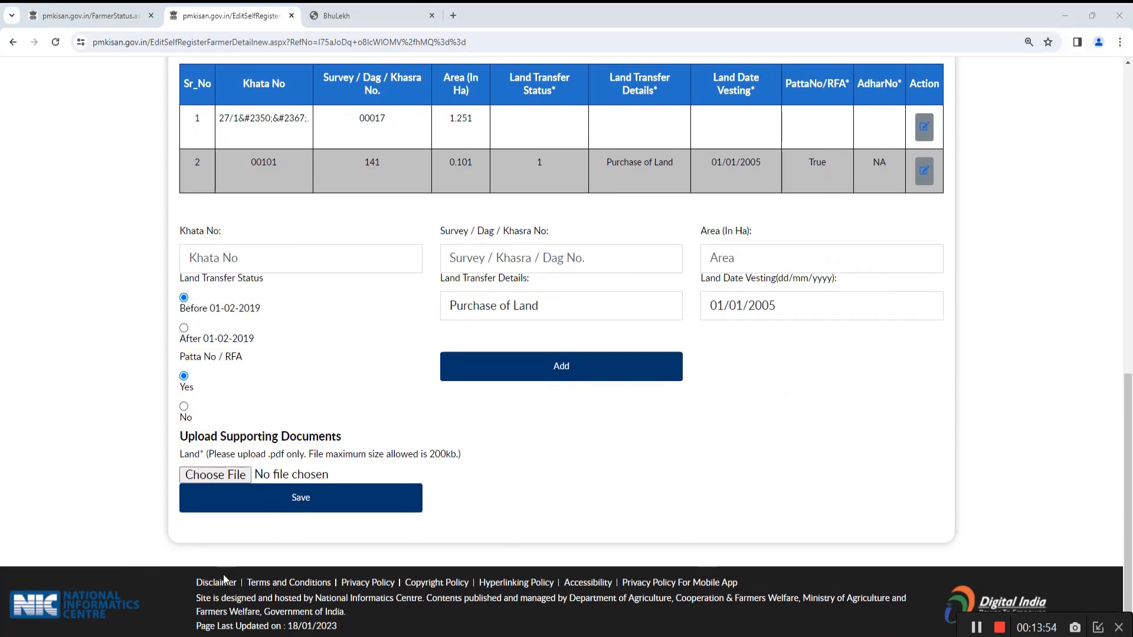
{"action": "key", "text": "ctrl+shift+4"}
{"action": "mouse_move", "coordinate": [259, 415]}
{"action": "left_mouse_down"}
{"action": "mouse_move", "coordinate": [166, 426]}
{"action": "mouse_move", "coordinate": [177, 446]}
{"action": "mouse_move", "coordinate": [357, 439]}
{"action": "mouse_move", "coordinate": [251, 405]}
{"action": "left_mouse_up"}
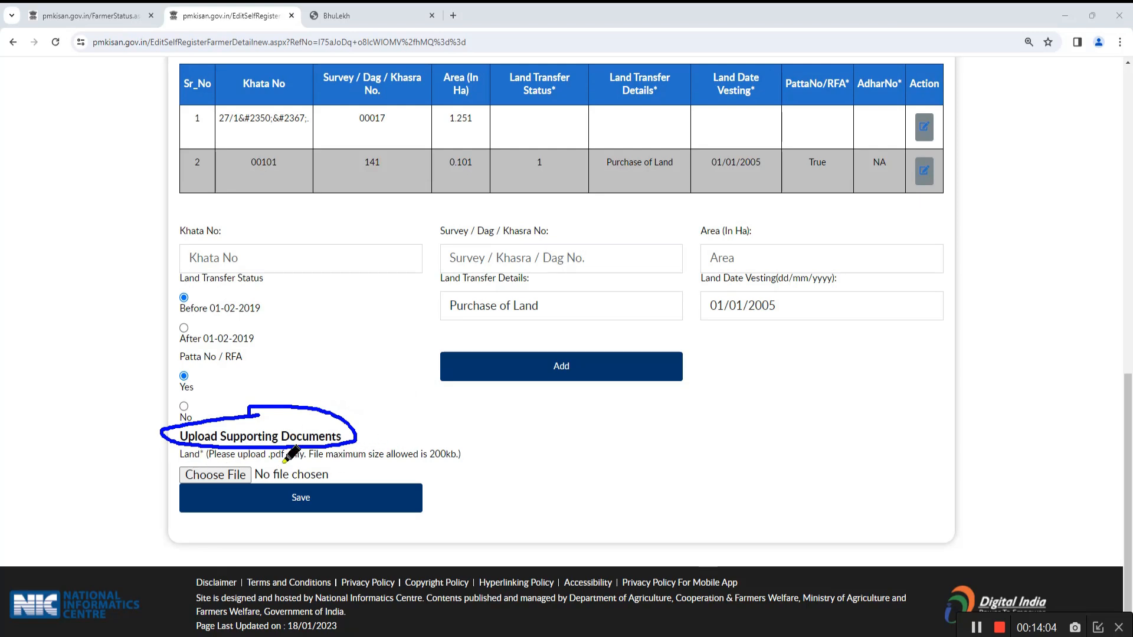
{"action": "left_click_drag", "start_coordinate": [269, 466], "coordinate": [300, 465]}
{"action": "left_click_drag", "start_coordinate": [319, 463], "coordinate": [451, 464]}
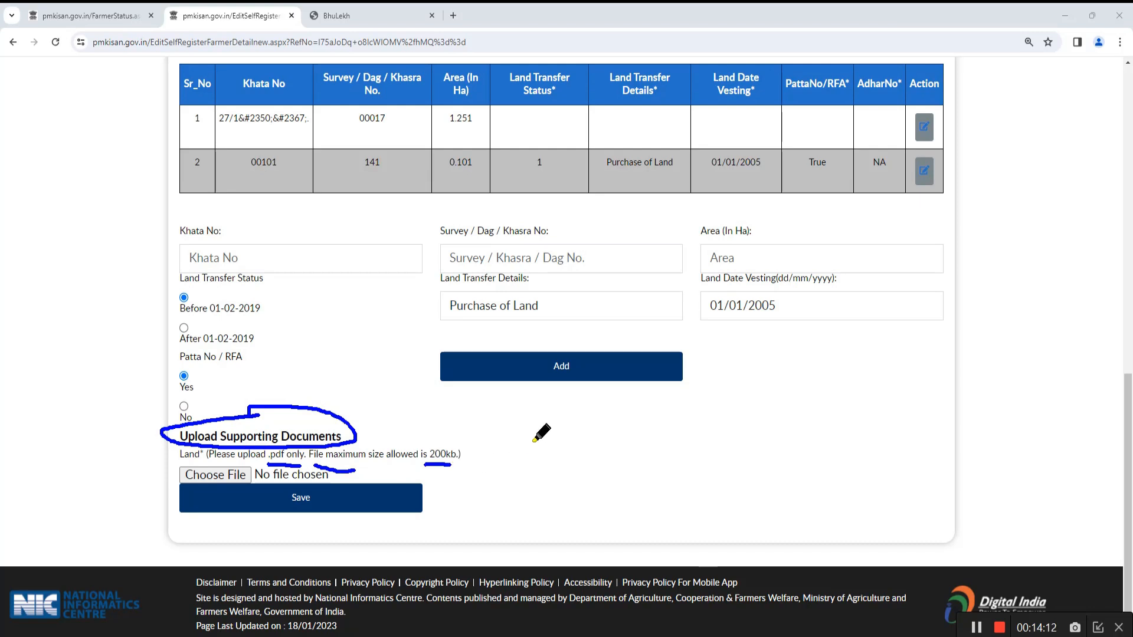
{"action": "mouse_move", "coordinate": [538, 436]}
{"action": "left_mouse_down"}
{"action": "mouse_move", "coordinate": [581, 422]}
{"action": "mouse_move", "coordinate": [602, 439]}
{"action": "mouse_move", "coordinate": [643, 420]}
{"action": "mouse_move", "coordinate": [664, 432]}
{"action": "mouse_move", "coordinate": [666, 417]}
{"action": "mouse_move", "coordinate": [728, 417]}
{"action": "mouse_move", "coordinate": [771, 384]}
{"action": "mouse_move", "coordinate": [795, 390]}
{"action": "mouse_move", "coordinate": [797, 375]}
{"action": "left_mouse_up"}
{"action": "left_click_drag", "start_coordinate": [568, 467], "coordinate": [690, 445]}
{"action": "left_click_drag", "start_coordinate": [770, 440], "coordinate": [790, 433]}
{"action": "mouse_move", "coordinate": [577, 491]}
{"action": "left_mouse_down"}
{"action": "mouse_move", "coordinate": [599, 515]}
{"action": "mouse_move", "coordinate": [602, 483]}
{"action": "mouse_move", "coordinate": [612, 513]}
{"action": "mouse_move", "coordinate": [626, 477]}
{"action": "mouse_move", "coordinate": [686, 500]}
{"action": "mouse_move", "coordinate": [691, 464]}
{"action": "mouse_move", "coordinate": [718, 509]}
{"action": "left_mouse_up"}
{"action": "mouse_move", "coordinate": [720, 455]}
{"action": "left_mouse_down"}
{"action": "mouse_move", "coordinate": [723, 473]}
{"action": "mouse_move", "coordinate": [726, 456]}
{"action": "mouse_move", "coordinate": [754, 455]}
{"action": "left_mouse_up"}
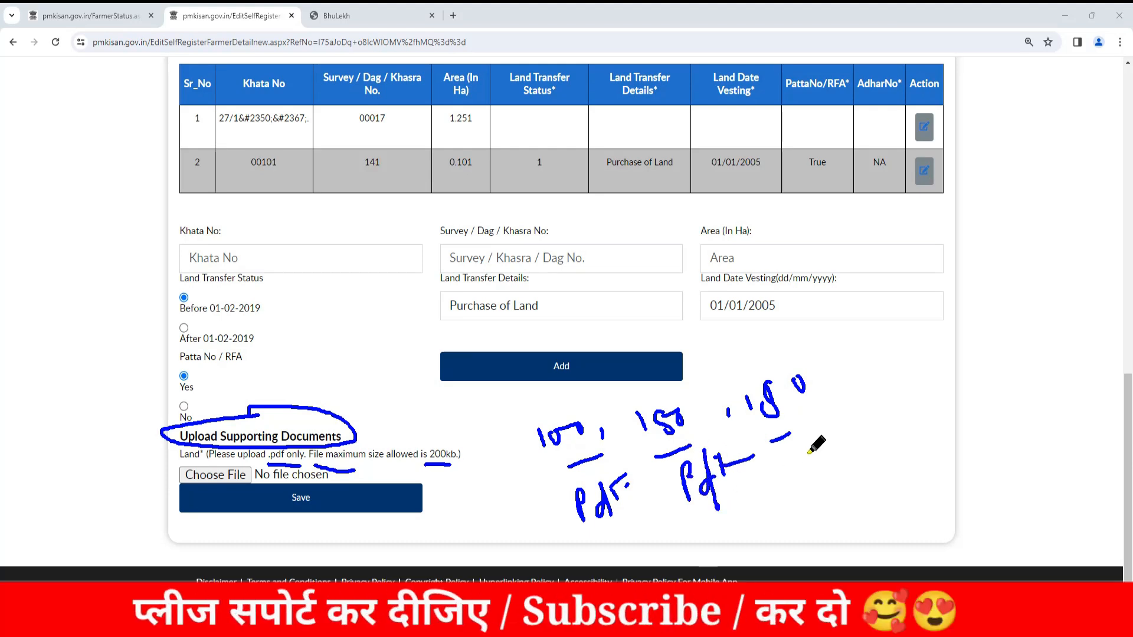